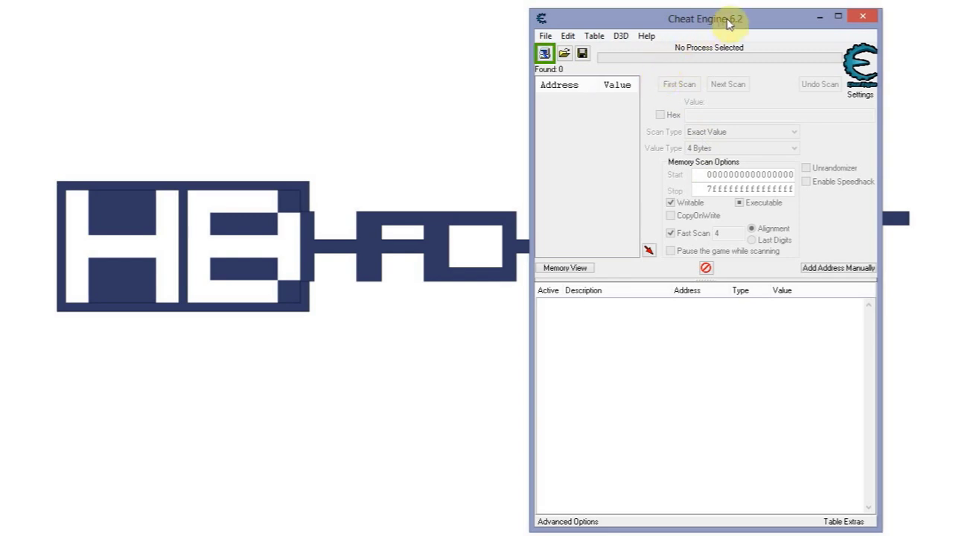
- Attach to the running AliceGreenfingers2.exe process from the list of processes
drag(728, 19, 729, 21)
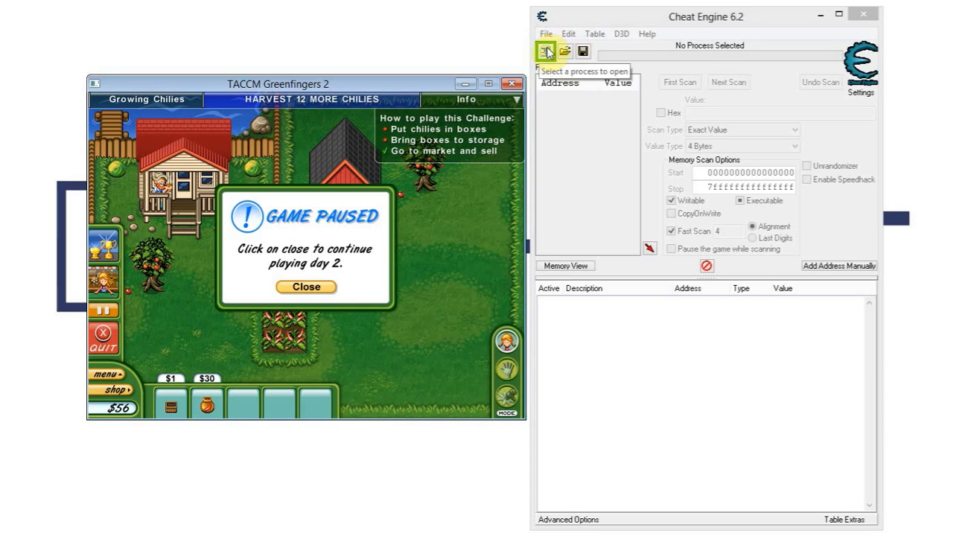
click(546, 51)
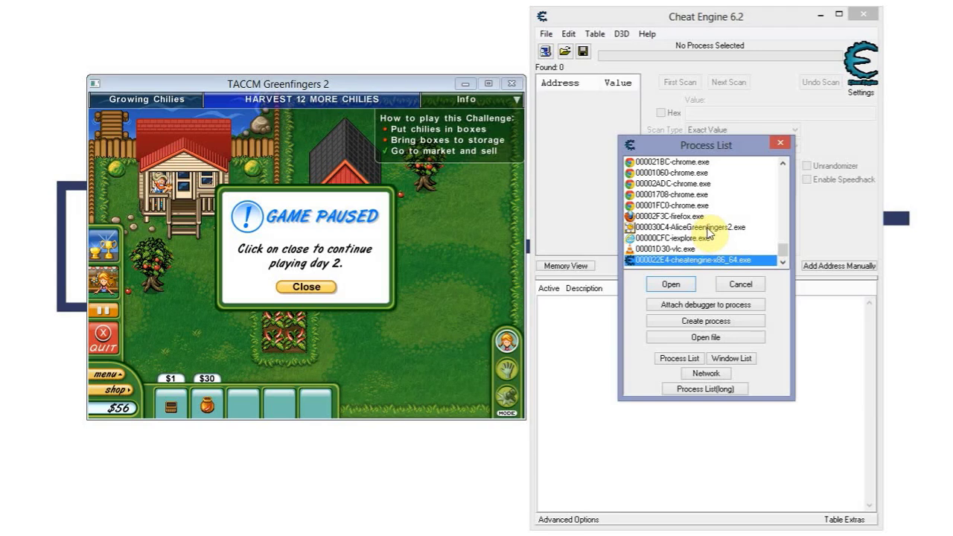
click(727, 226)
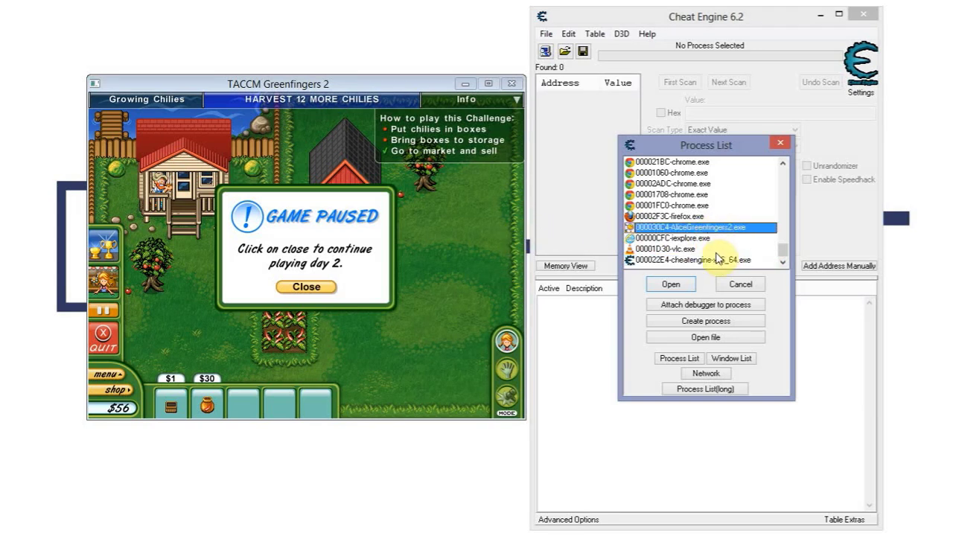
scroll(717, 258, down, 2)
scroll(717, 257, up, 2)
click(693, 216)
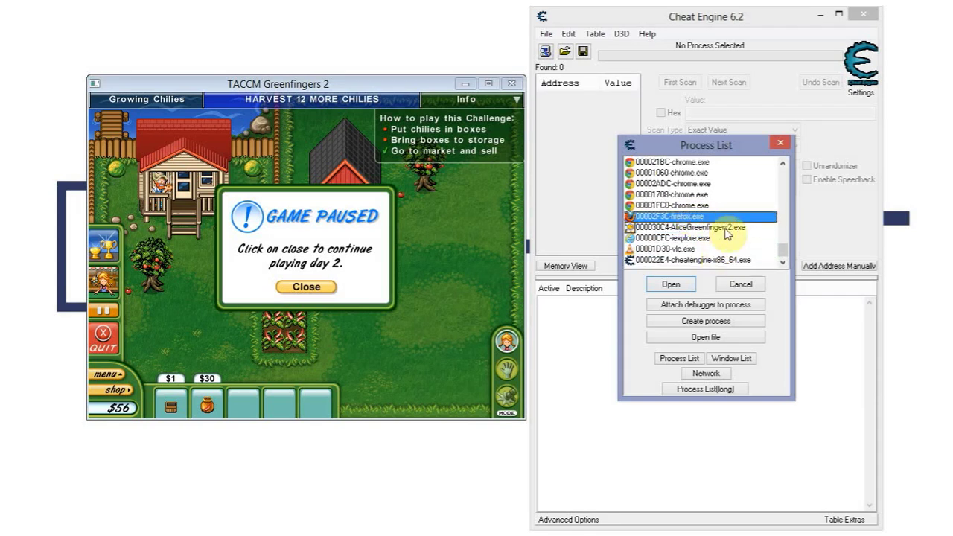
scroll(719, 231, up, 1)
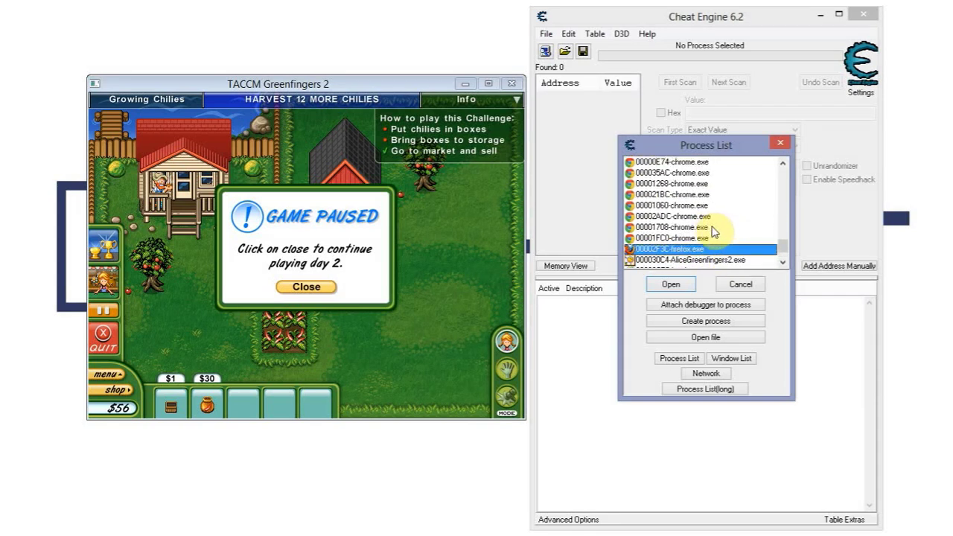
scroll(711, 229, up, 3)
scroll(713, 230, up, 4)
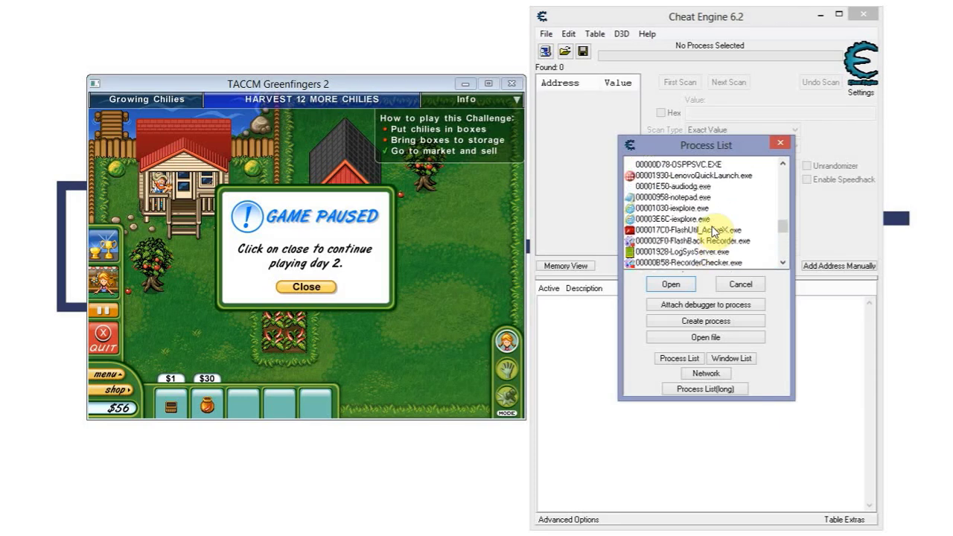
scroll(713, 230, down, 4)
scroll(713, 230, down, 1)
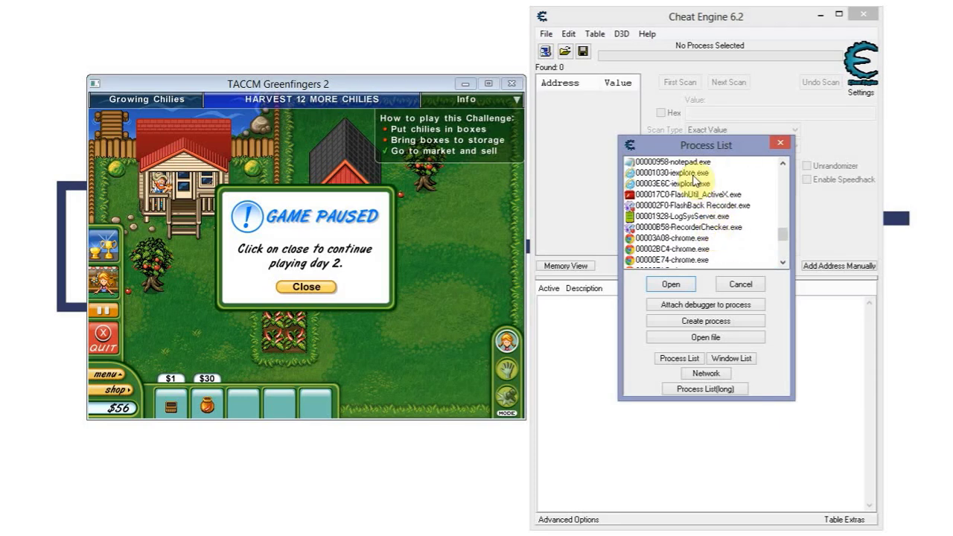
click(689, 185)
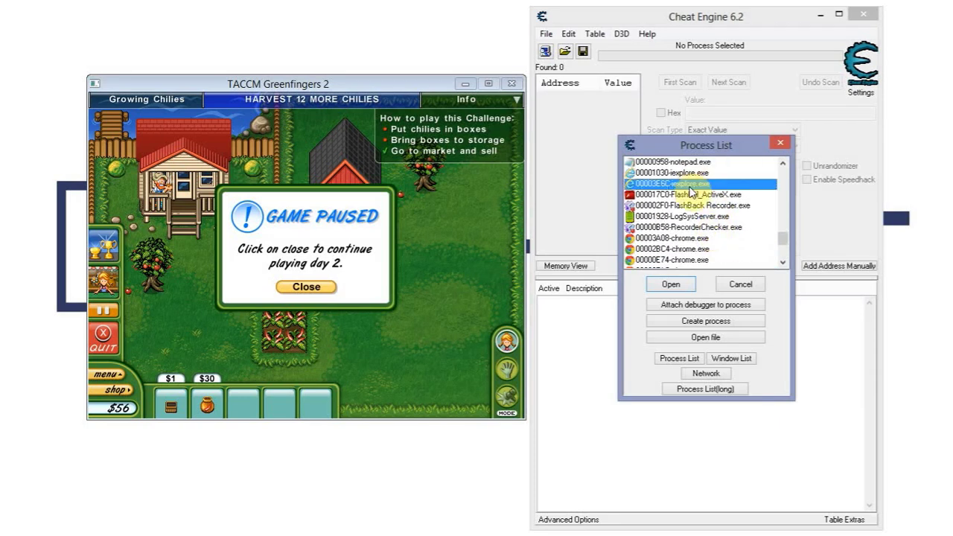
scroll(689, 190, down, 5)
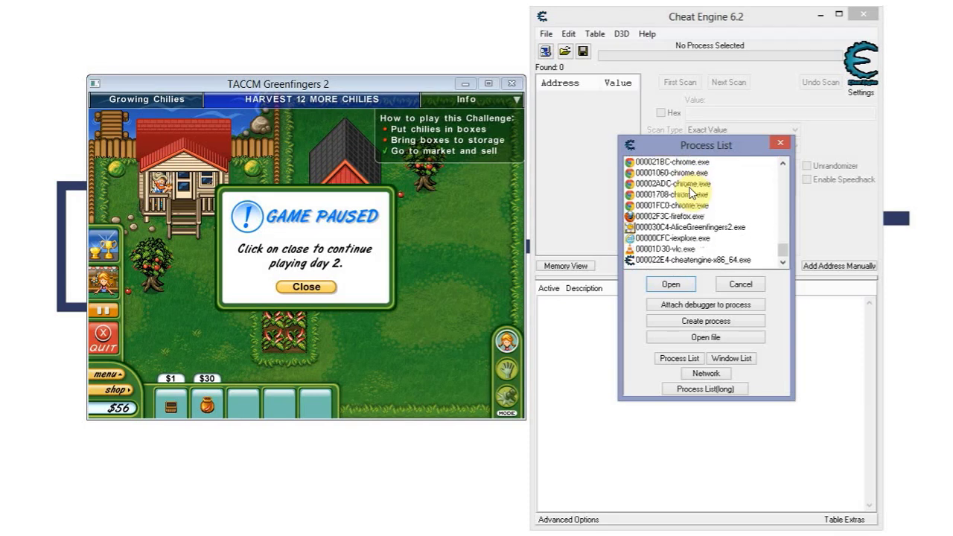
click(700, 230)
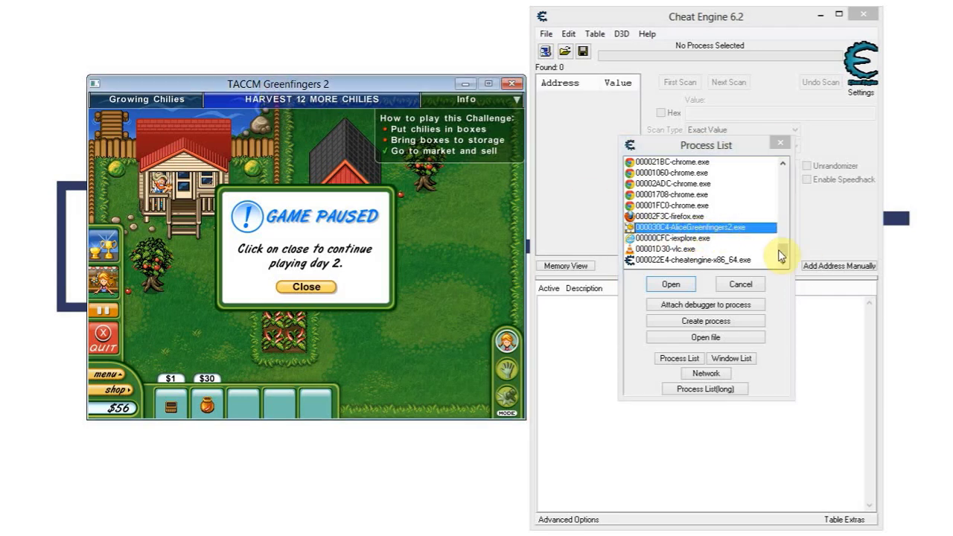
click(704, 228)
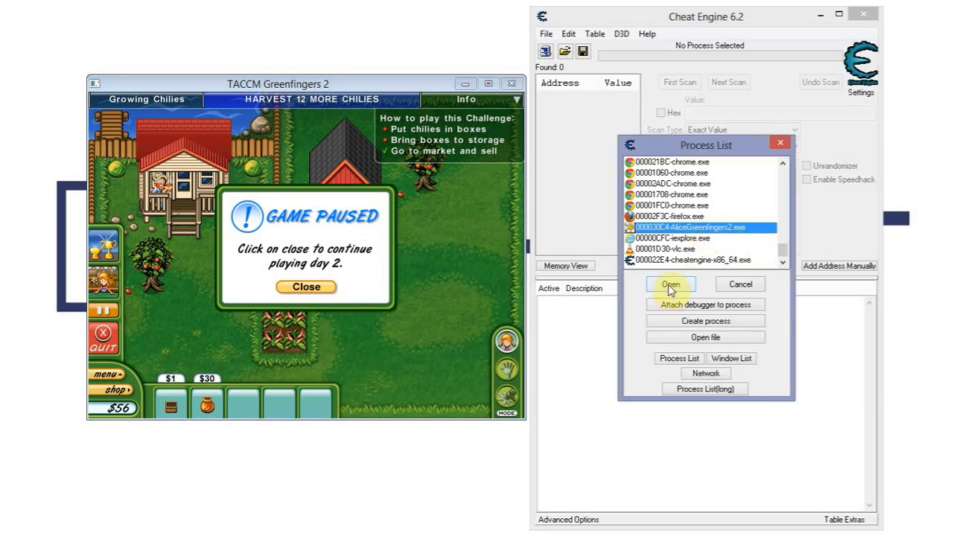
click(670, 285)
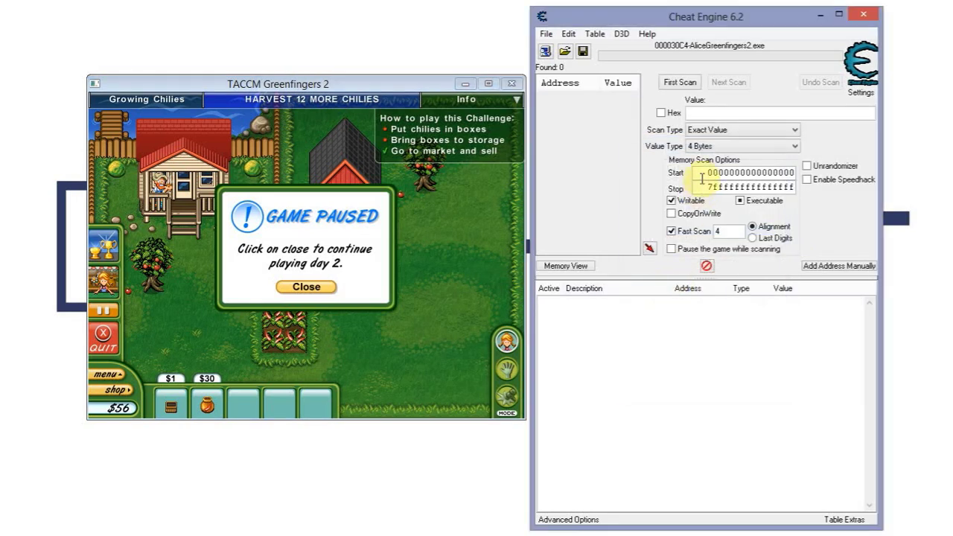
- Run a first scan for the exact 4-byte value 56 and look over the found addresses
click(708, 112)
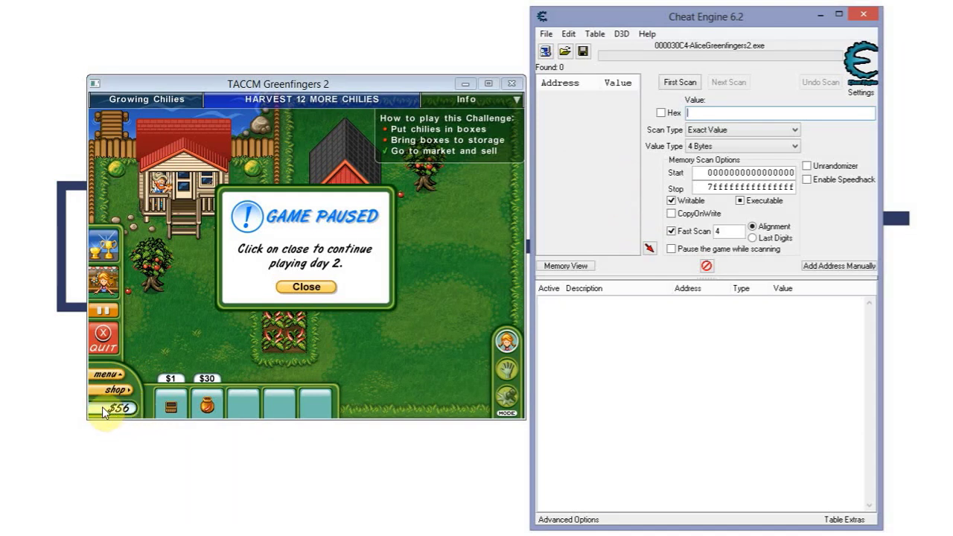
click(706, 113)
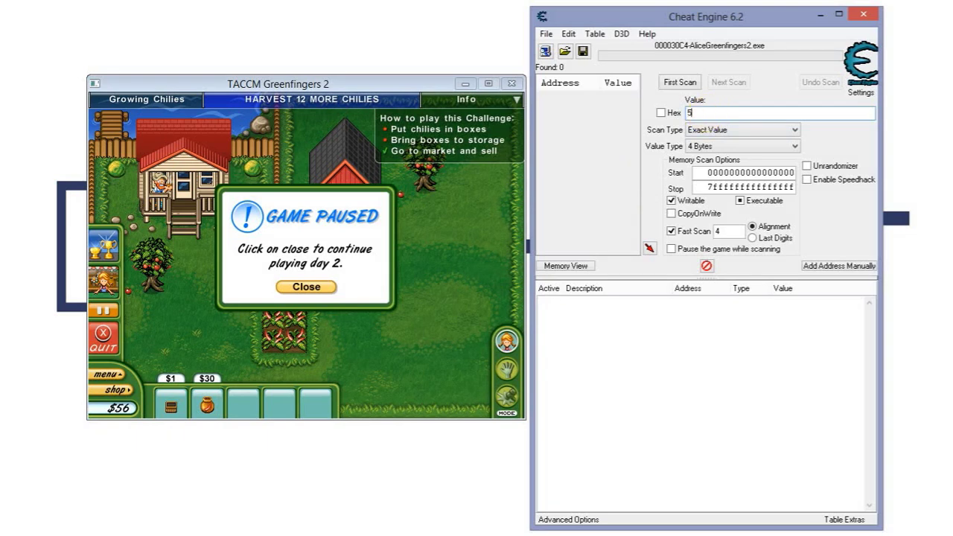
text(56)
click(679, 84)
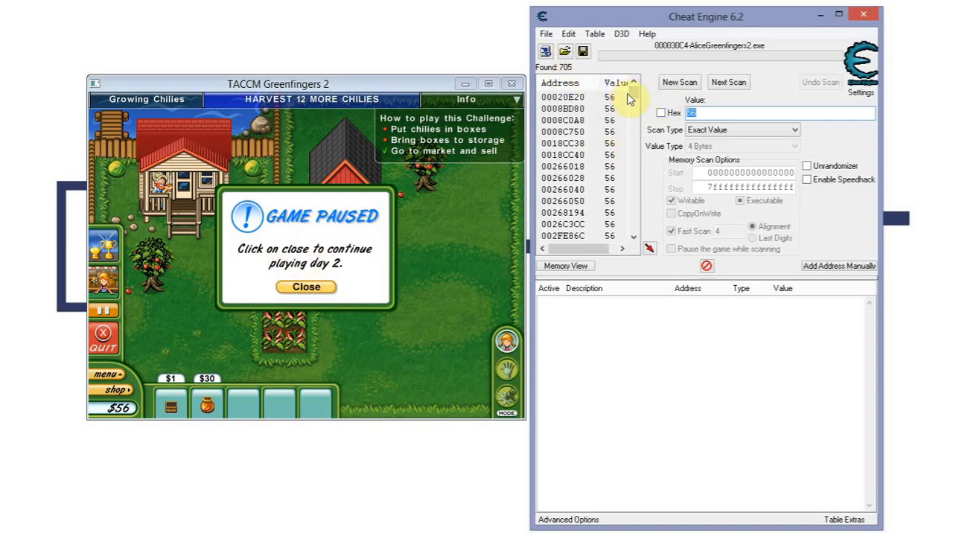
click(634, 236)
click(633, 82)
click(607, 110)
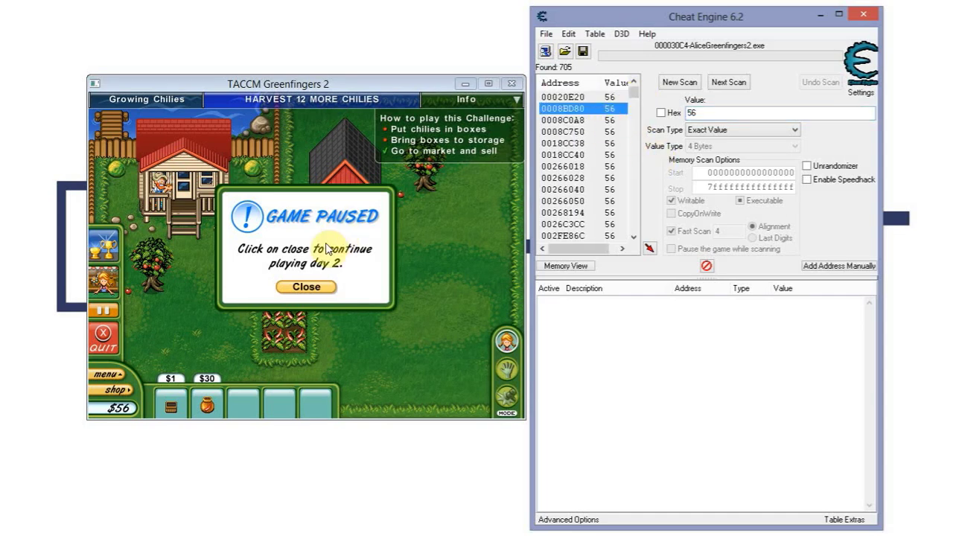
- Switch to the Greenfingers 2 game, resume play, collect the two fallen apples and pause again
click(316, 294)
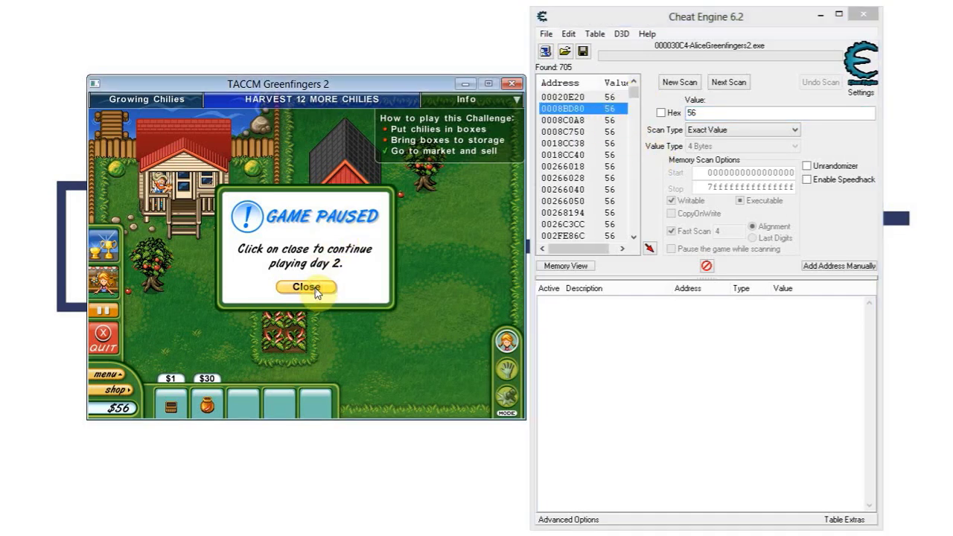
click(316, 292)
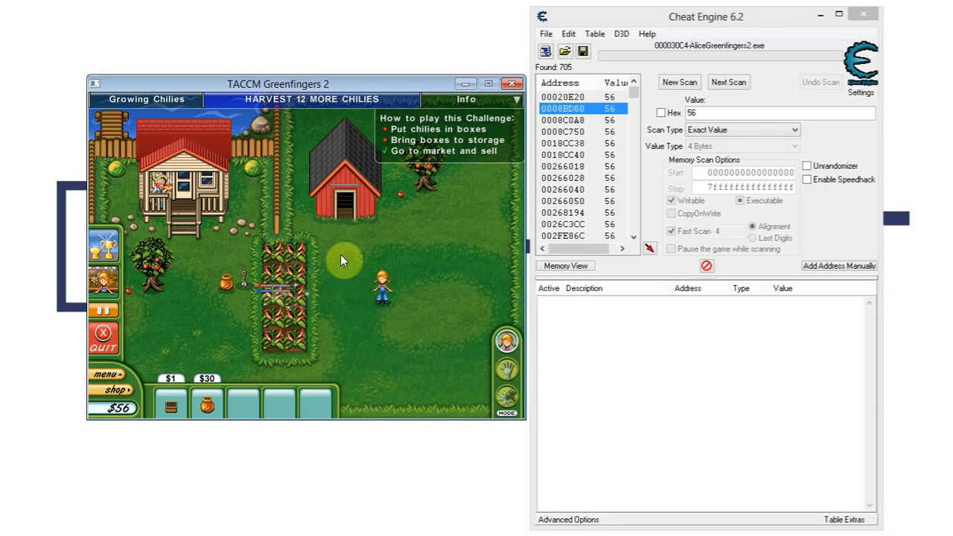
click(401, 193)
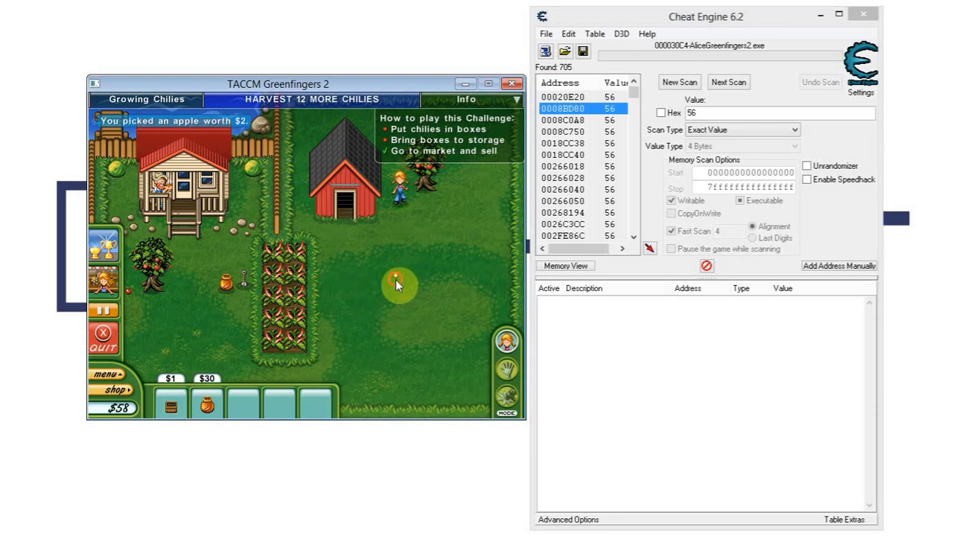
click(177, 324)
click(128, 291)
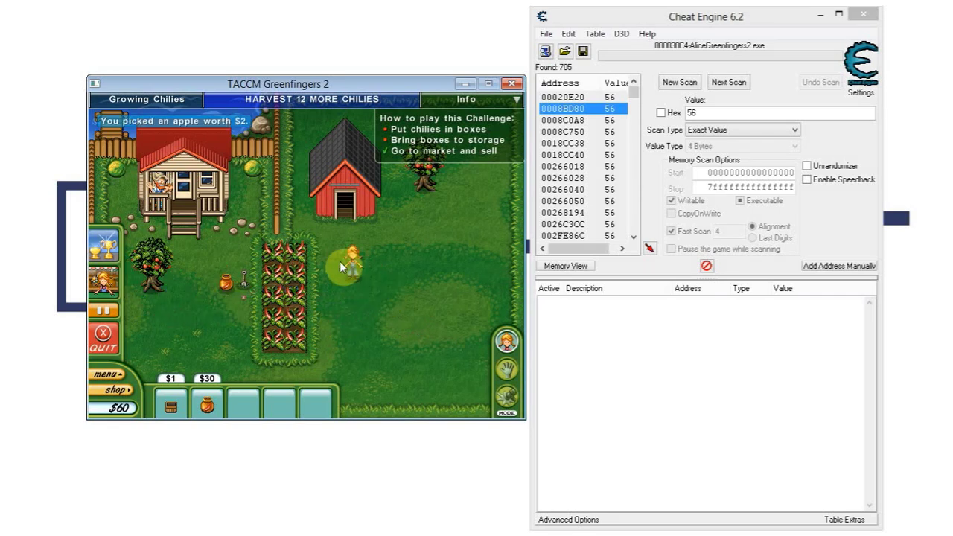
key(Escape)
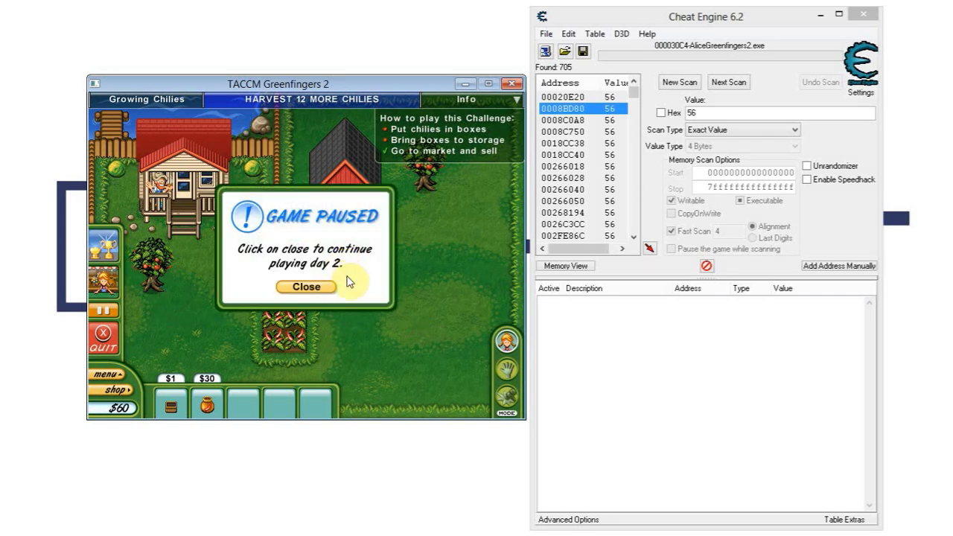
- Back in Cheat Engine, narrow the results with a next scan for the exact value 60
double_click(710, 110)
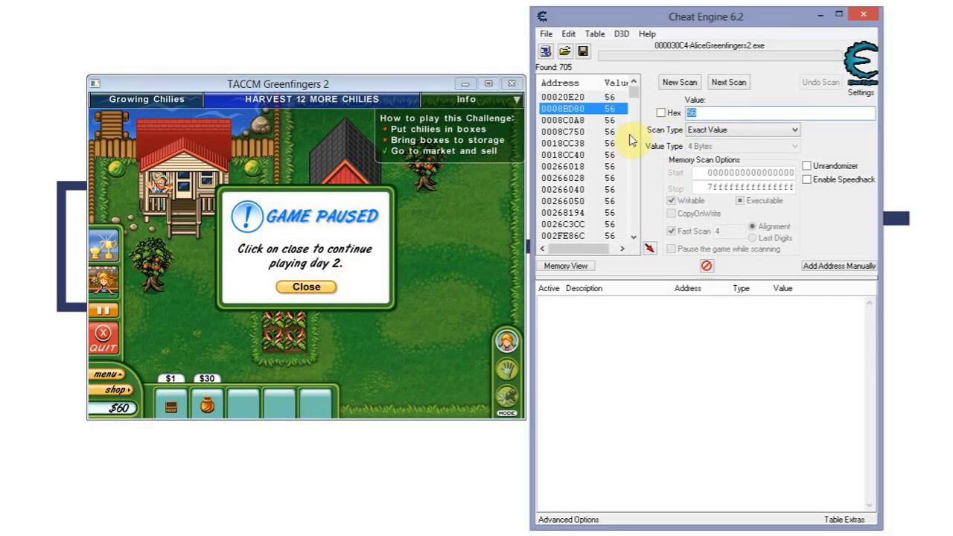
click(721, 114)
double_click(721, 114)
text(60)
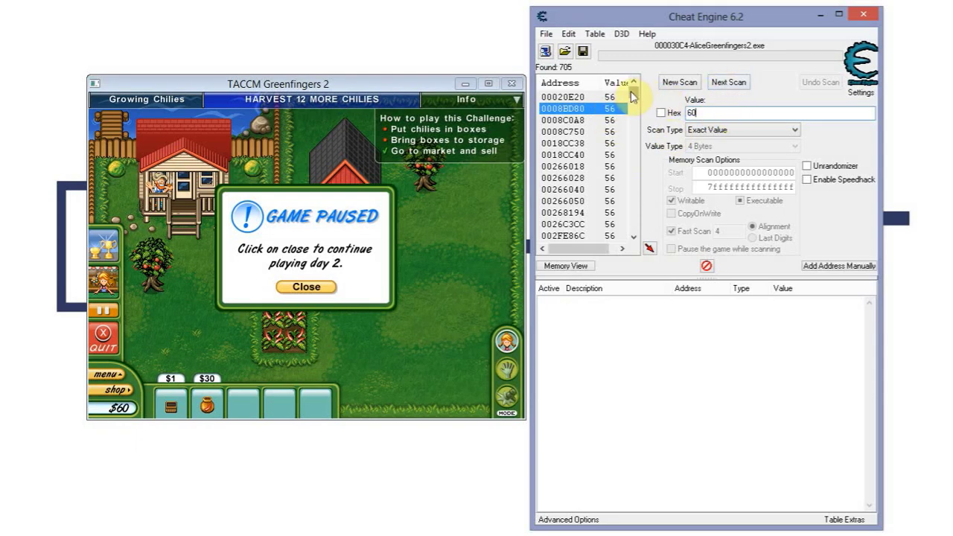
mouse_move(632, 95)
mouse_down()
mouse_move(630, 238)
mouse_move(632, 134)
mouse_move(638, 245)
mouse_move(624, 86)
mouse_up()
click(728, 84)
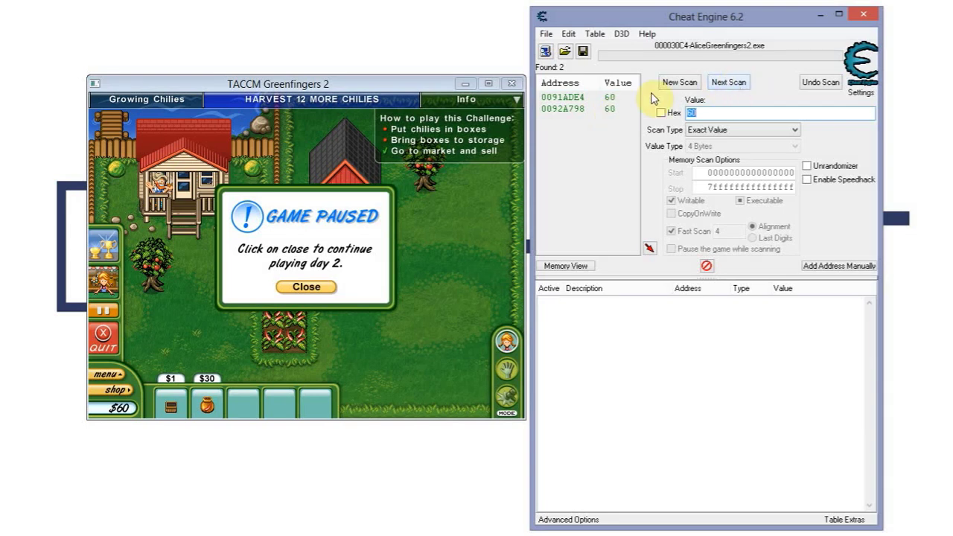
click(612, 109)
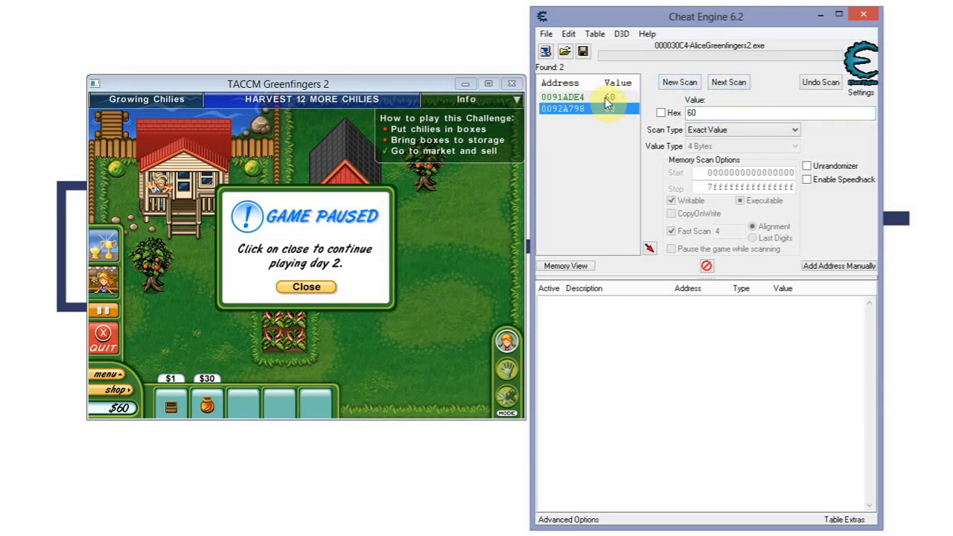
- Resume the Greenfingers 2 game and buy a $1 box, placing it beside the chili bed below the clay jar
click(309, 288)
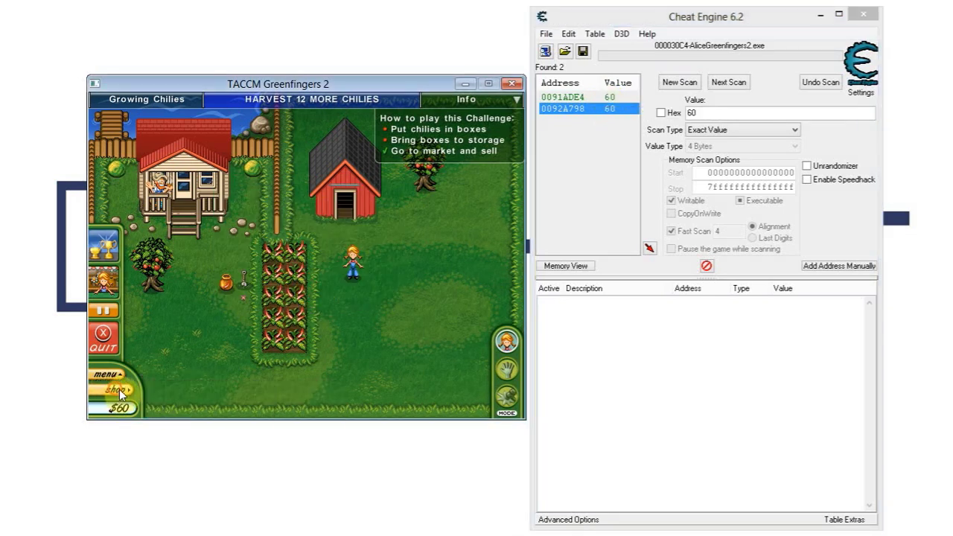
click(170, 406)
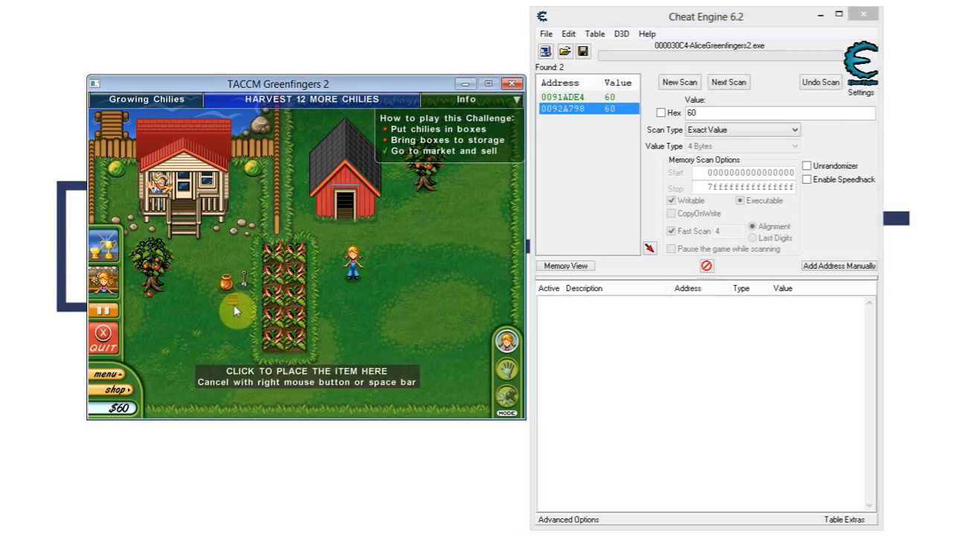
click(223, 300)
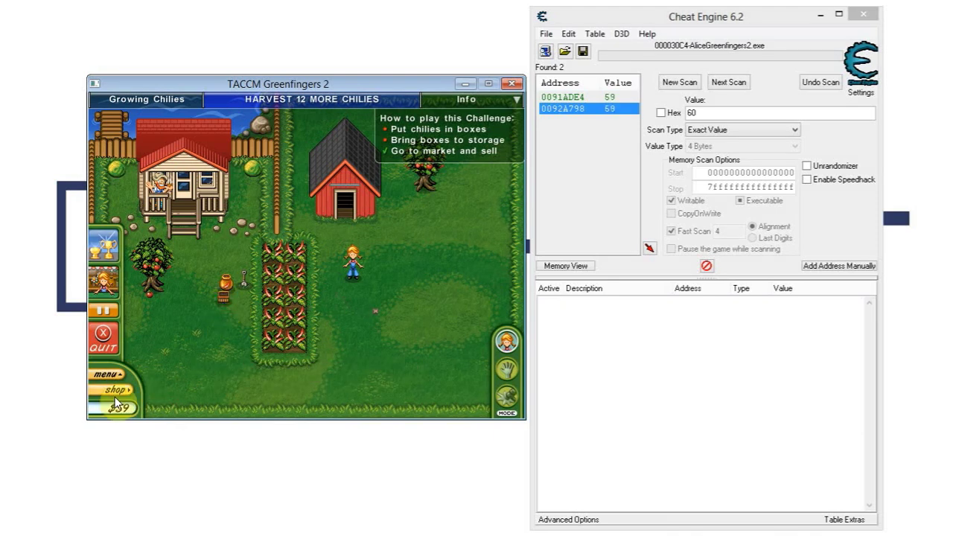
- Return to Cheat Engine and run a next scan for the exact value 59
double_click(728, 112)
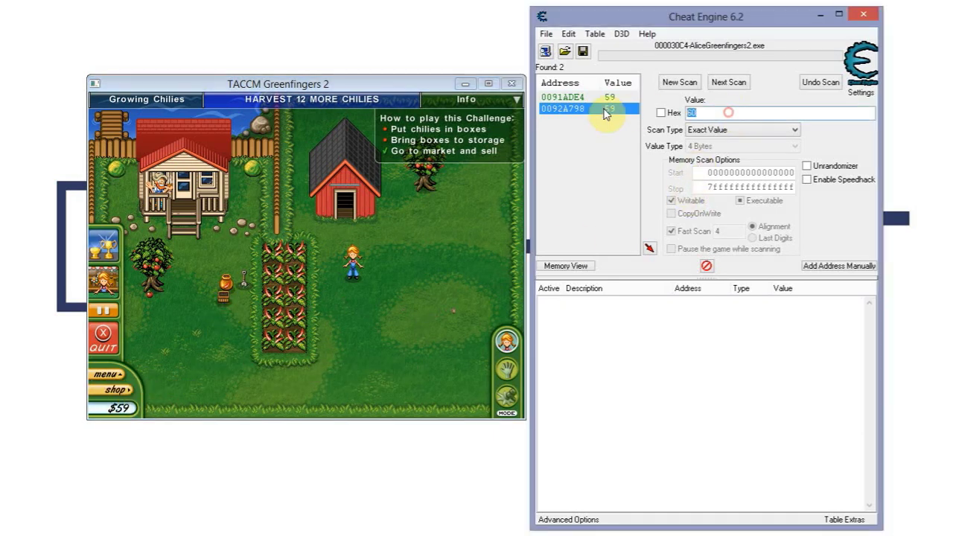
text(59)
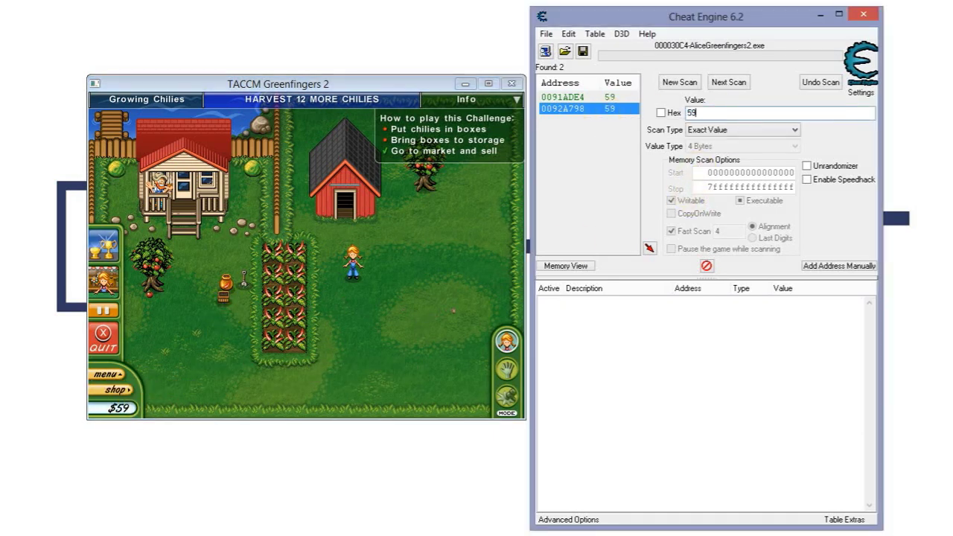
click(729, 82)
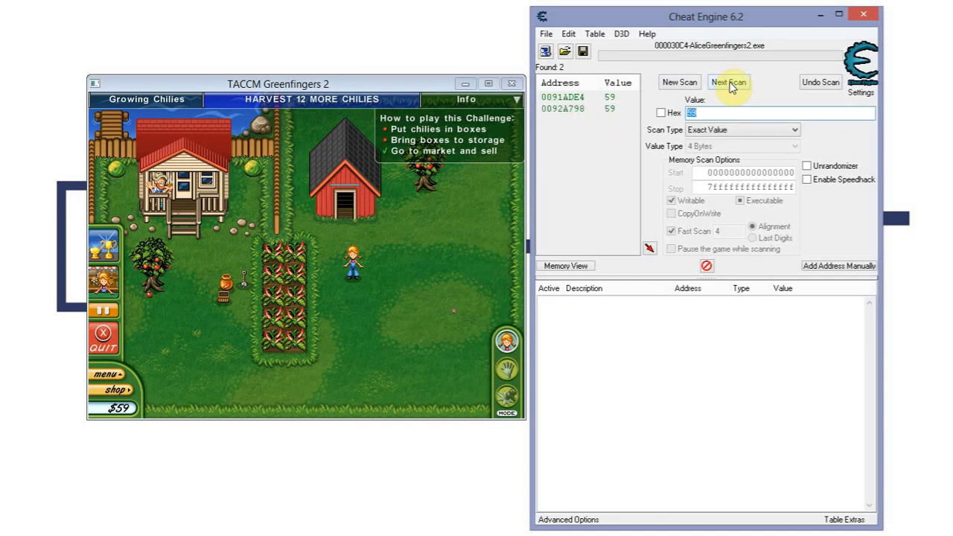
- Select both found addresses, 0091ADE4 and 0092A798, and copy them to the address list
click(579, 110)
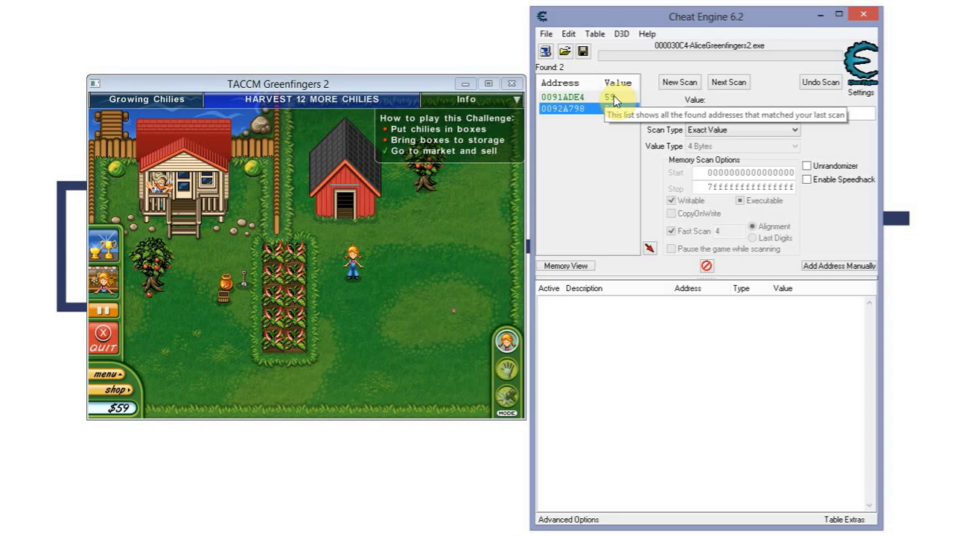
click(577, 98)
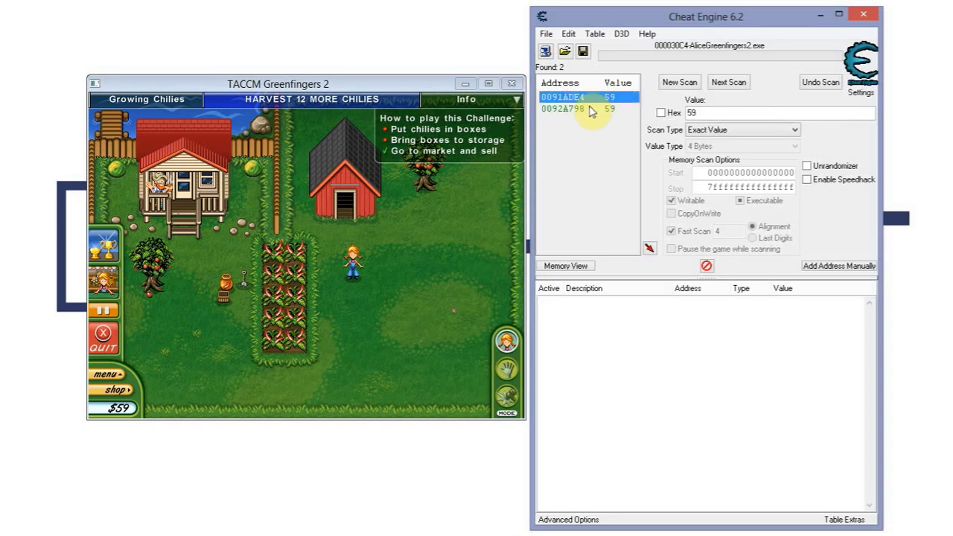
click(601, 109)
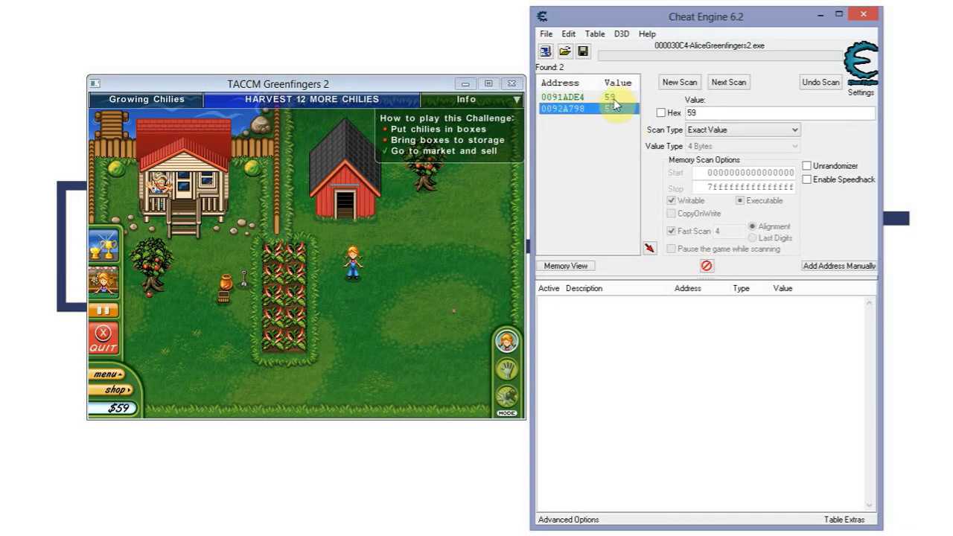
shift+click(609, 99)
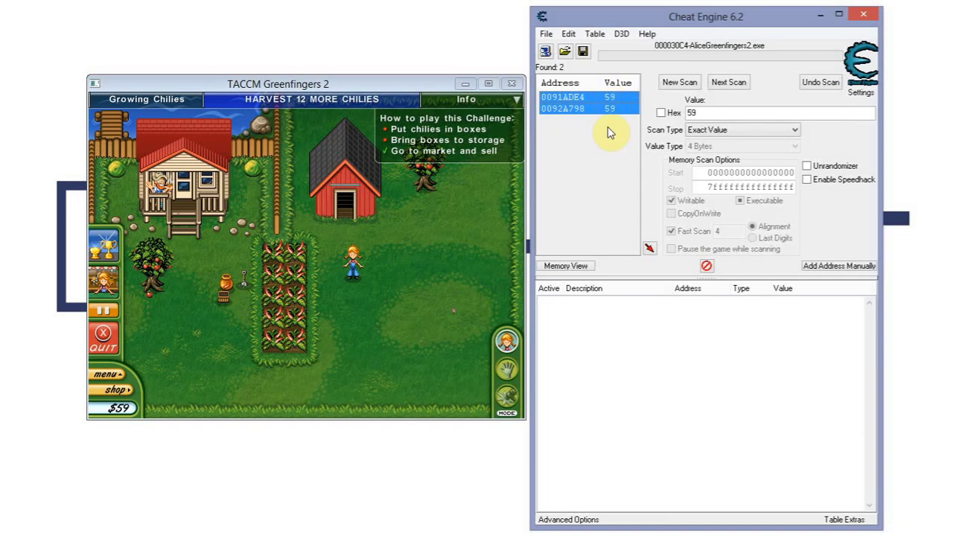
click(650, 249)
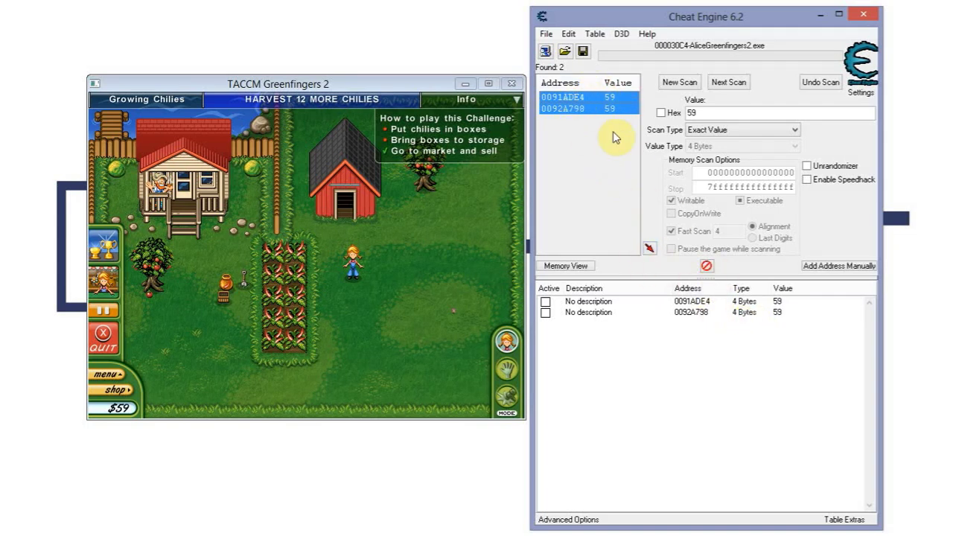
click(580, 99)
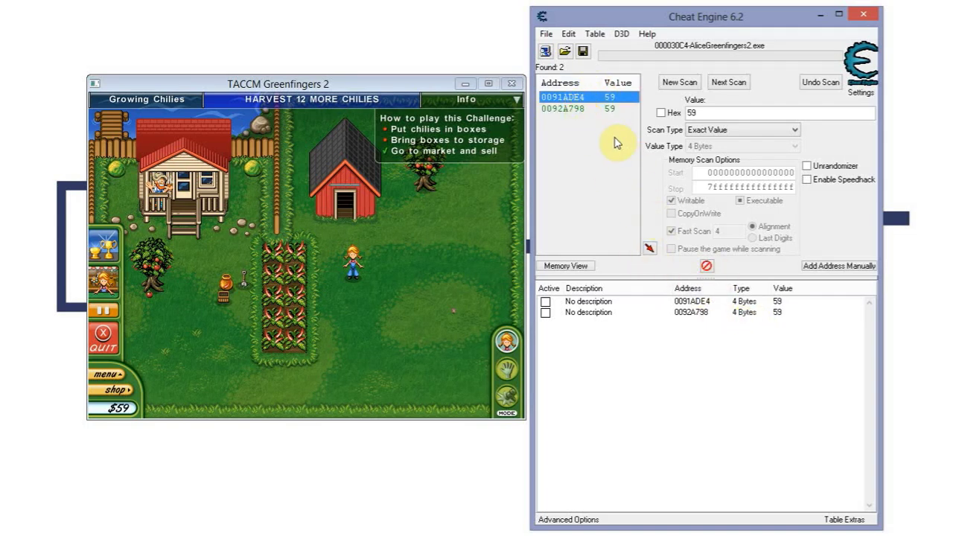
shift+click(584, 111)
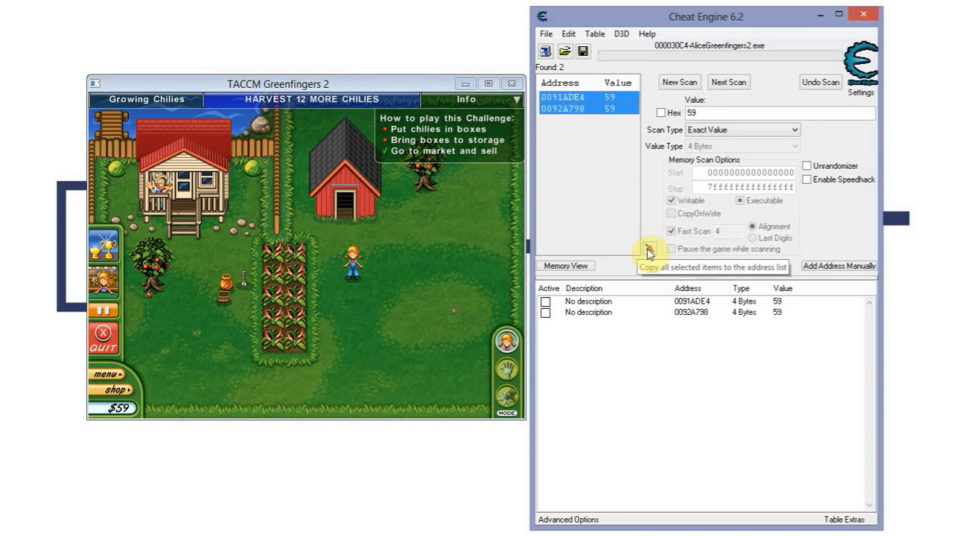
- Change the value of both address-list records to 1000 and return to the Greenfingers 2 game to apply the new money amount
click(737, 307)
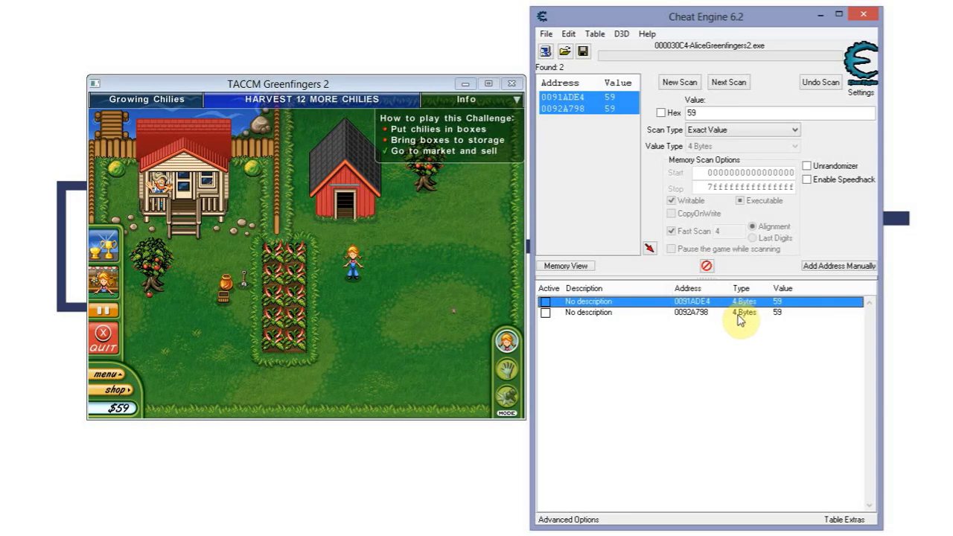
shift+click(739, 313)
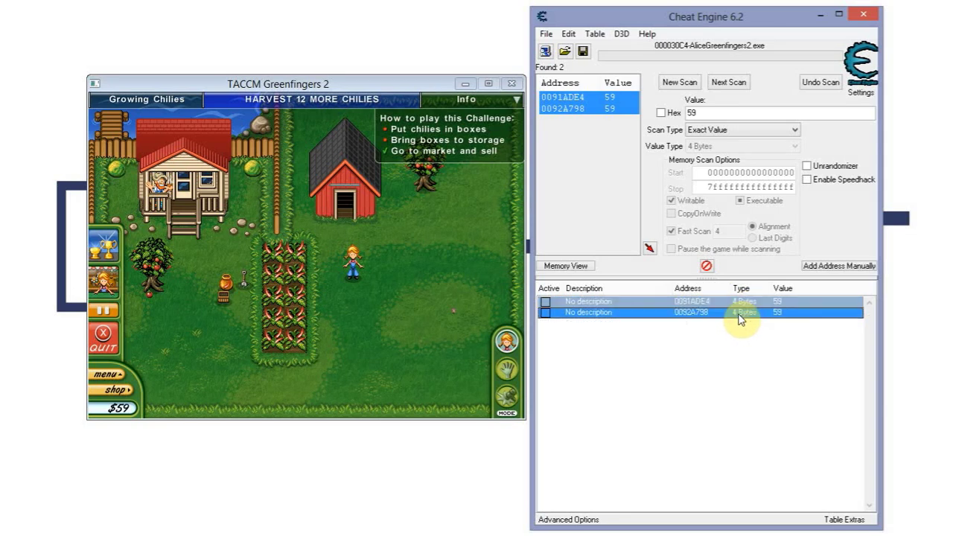
right_click(779, 310)
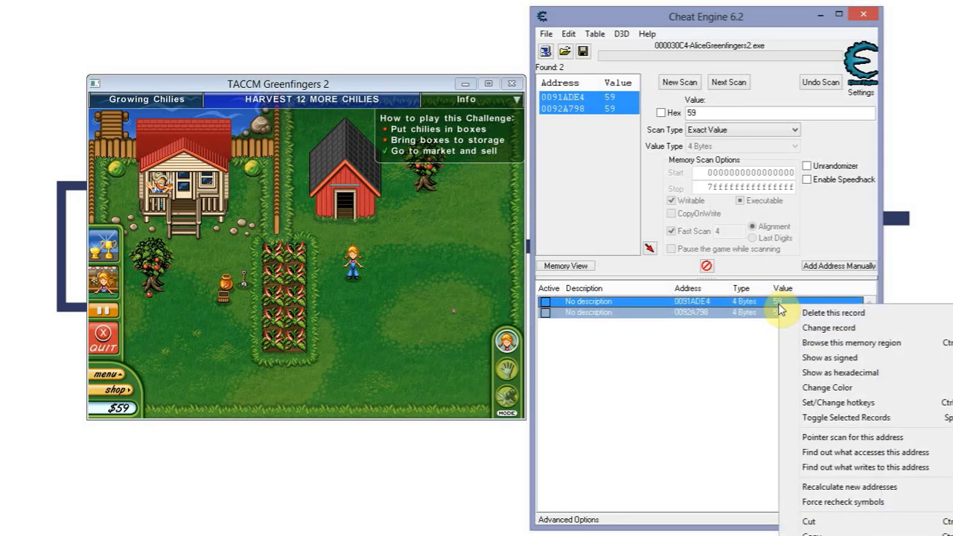
mouse_move(843, 331)
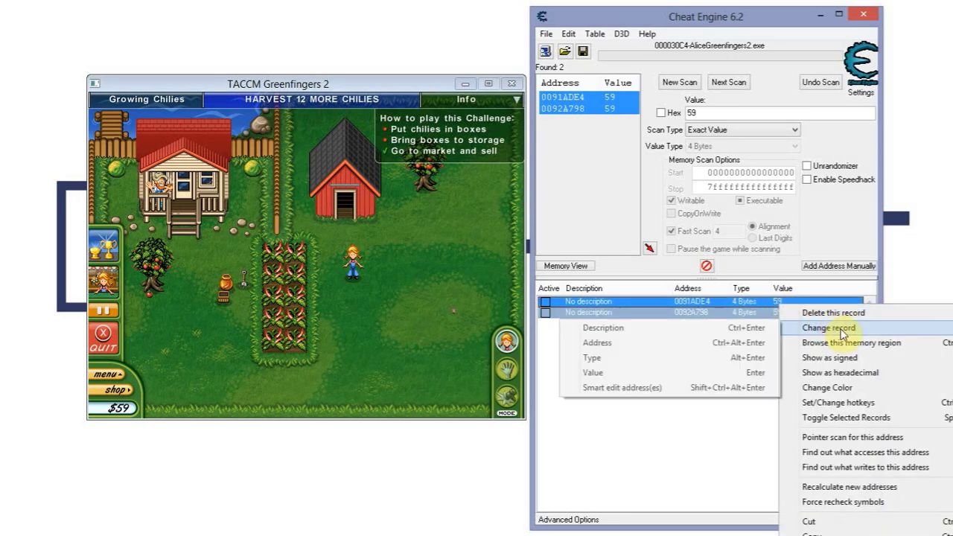
click(624, 374)
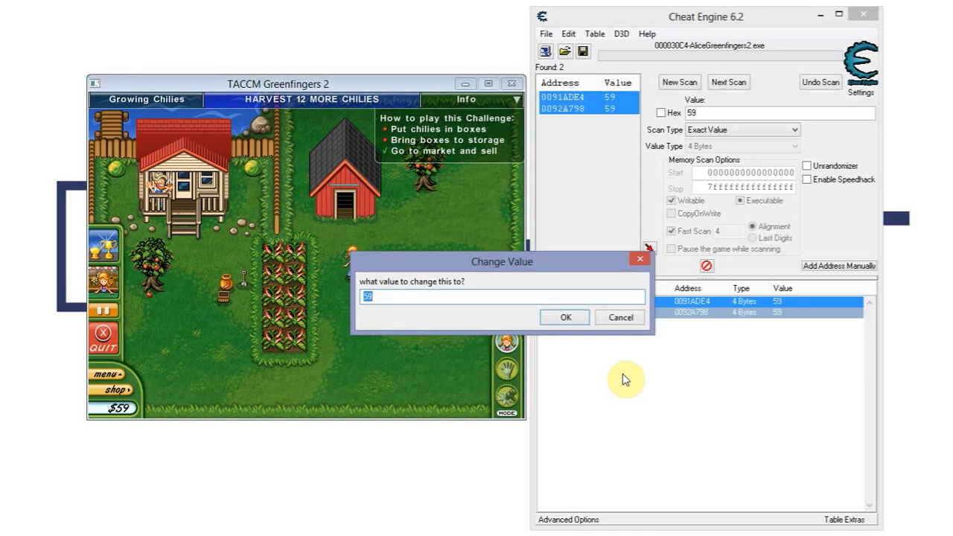
text(1000)
click(568, 316)
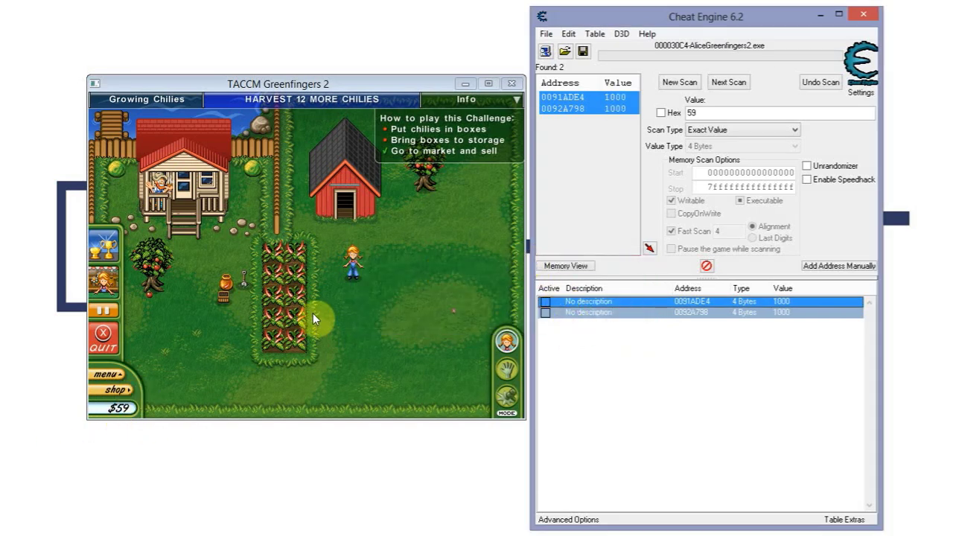
click(362, 288)
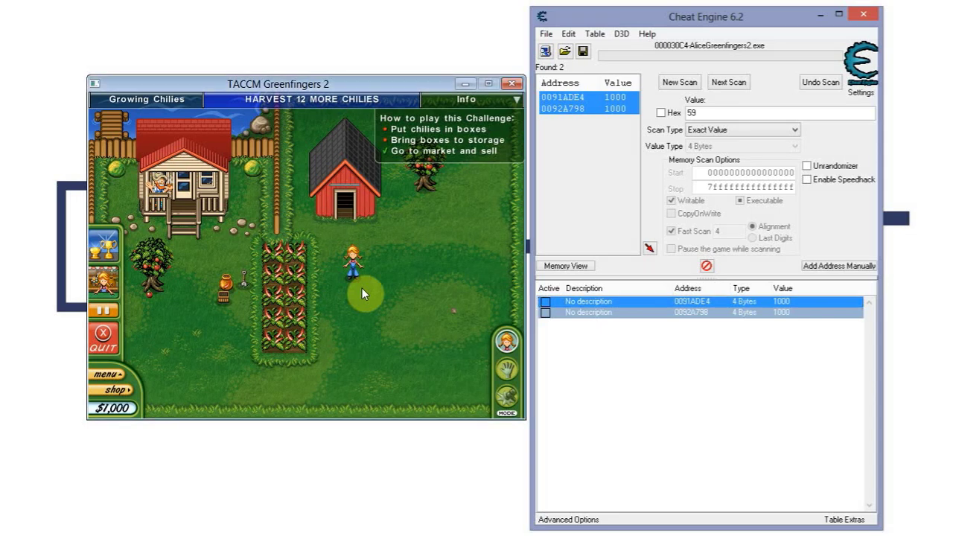
click(213, 362)
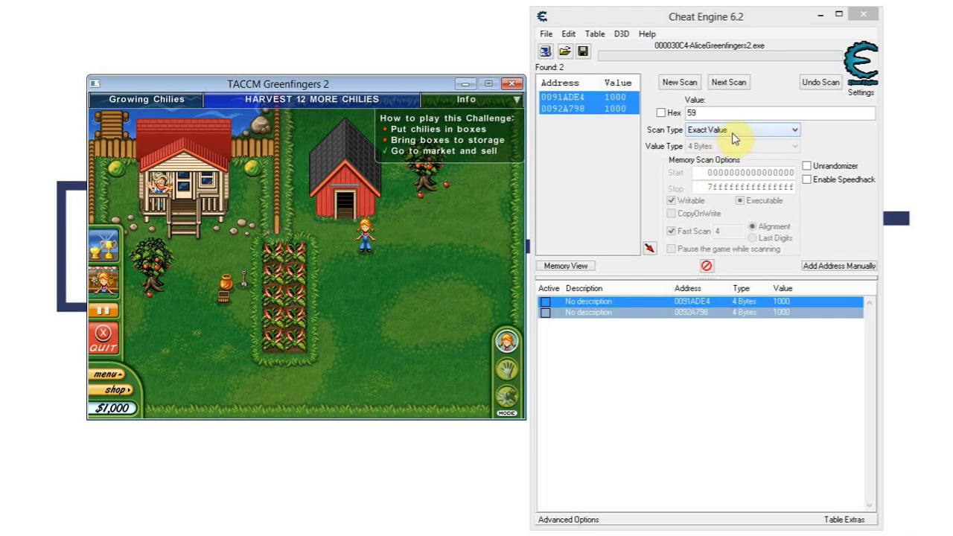
- Start a new scan in Cheat Engine and keep 4 Bytes as the value type
click(680, 82)
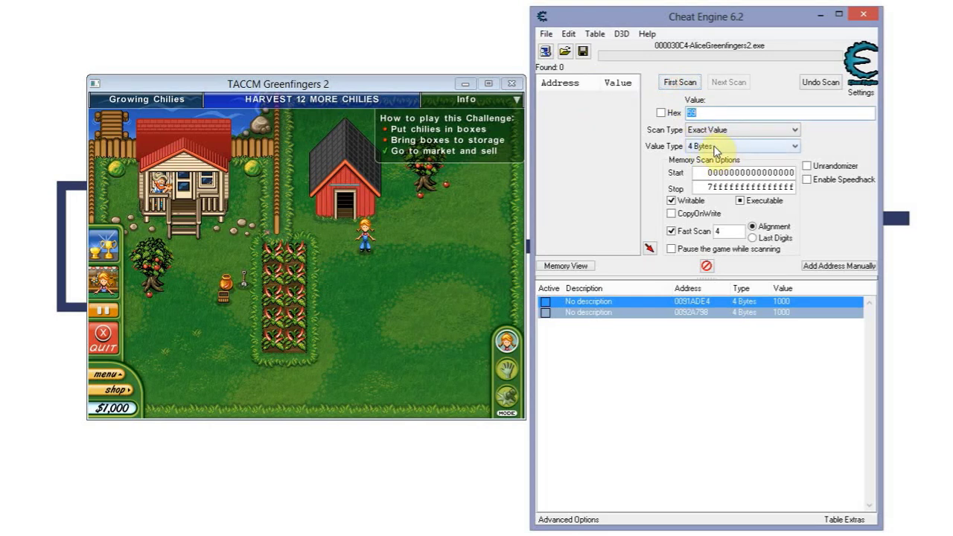
click(716, 148)
click(716, 149)
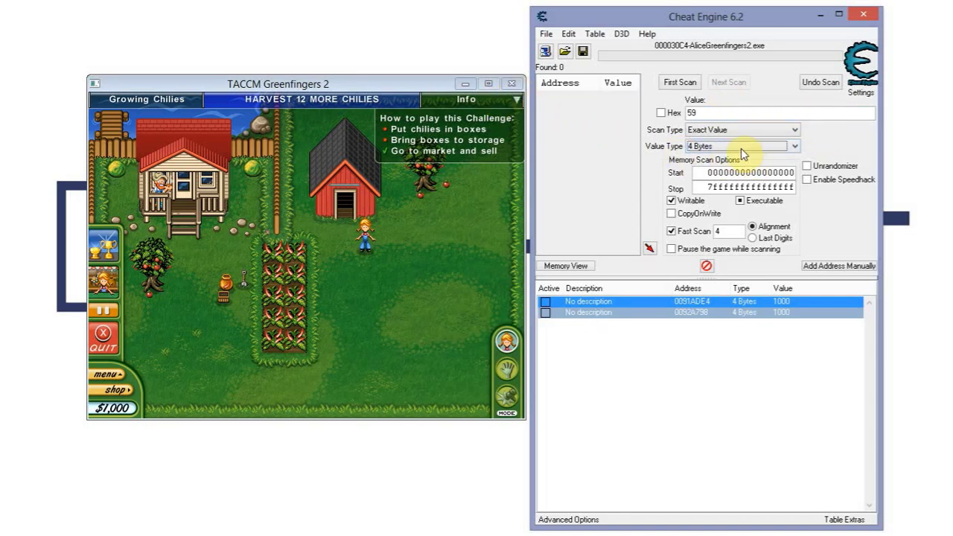
click(742, 147)
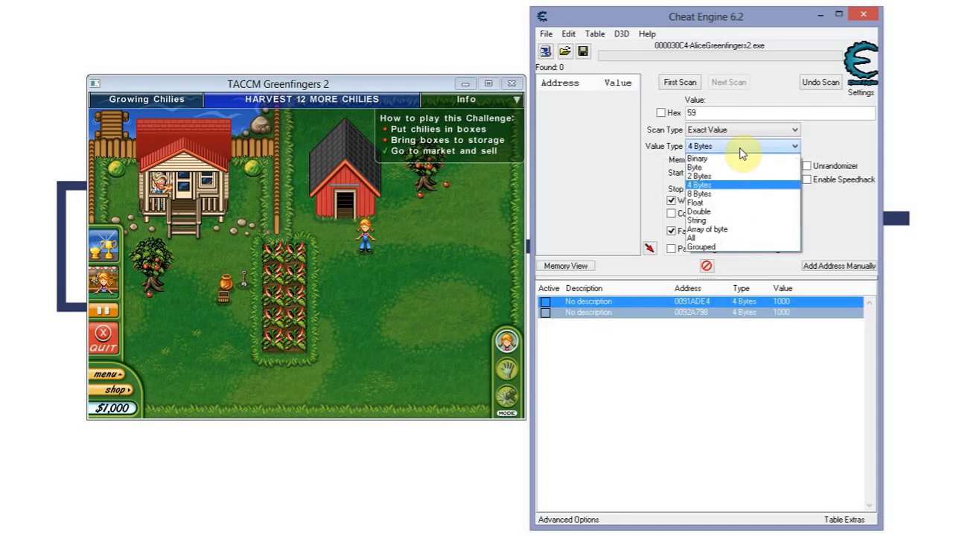
click(721, 189)
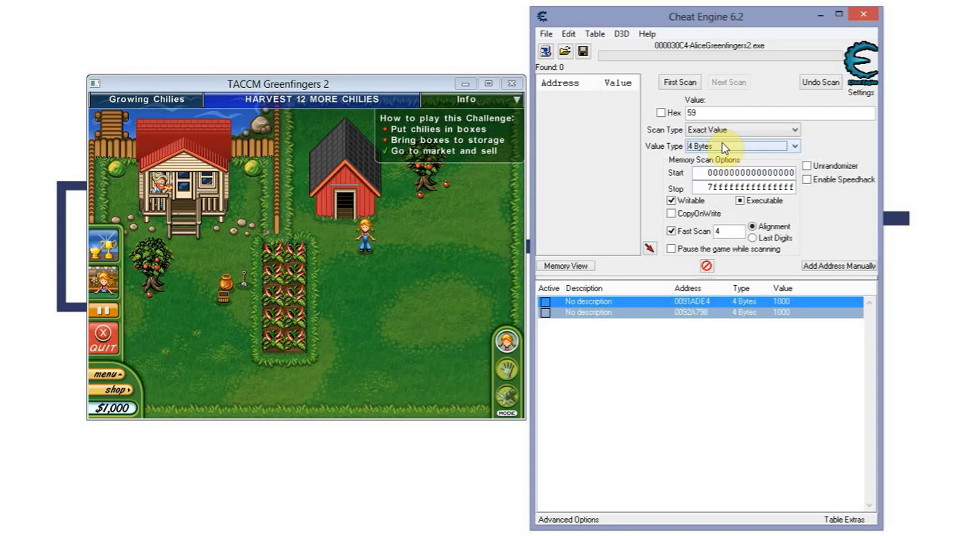
- Try the Double, String, Float and All value types for the scan and return the setting to 4 Bytes
click(724, 148)
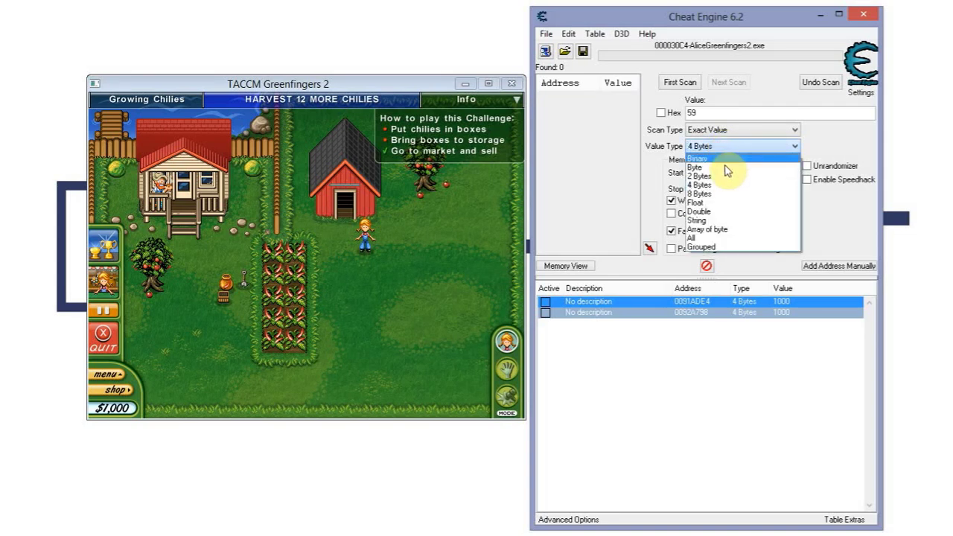
click(728, 213)
click(721, 147)
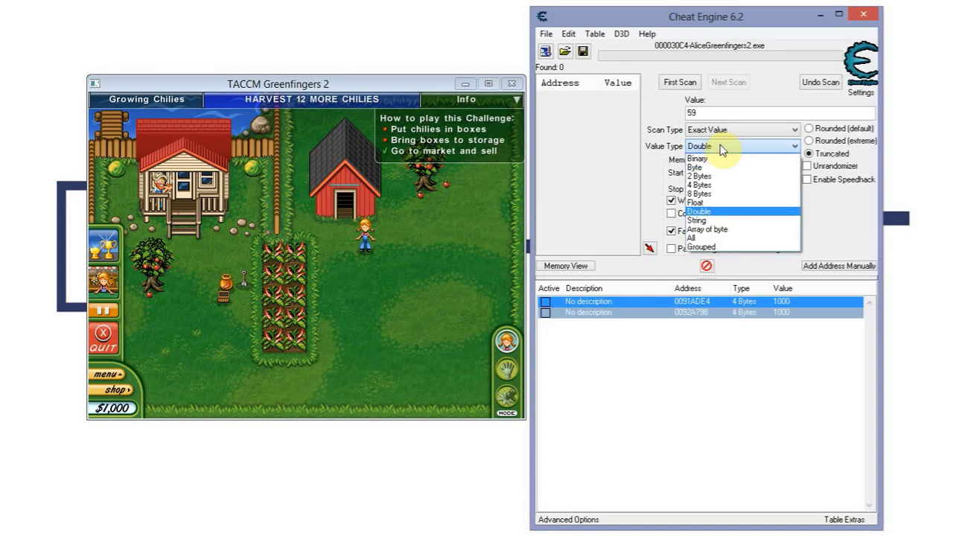
click(721, 220)
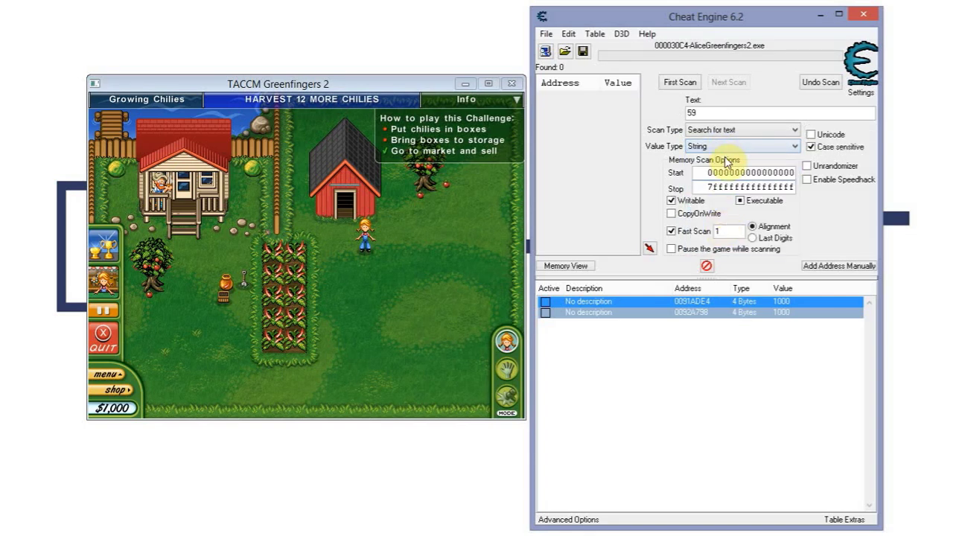
click(722, 149)
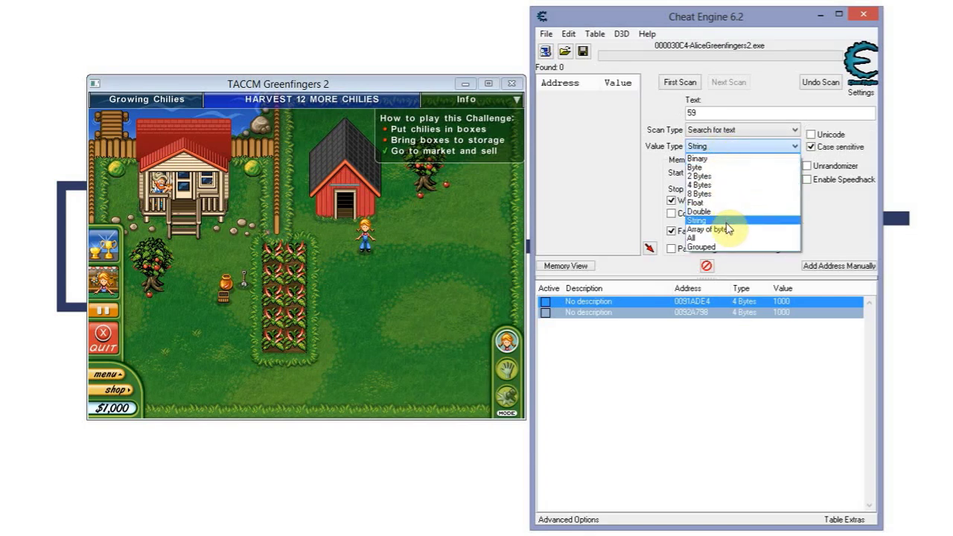
click(722, 211)
click(721, 148)
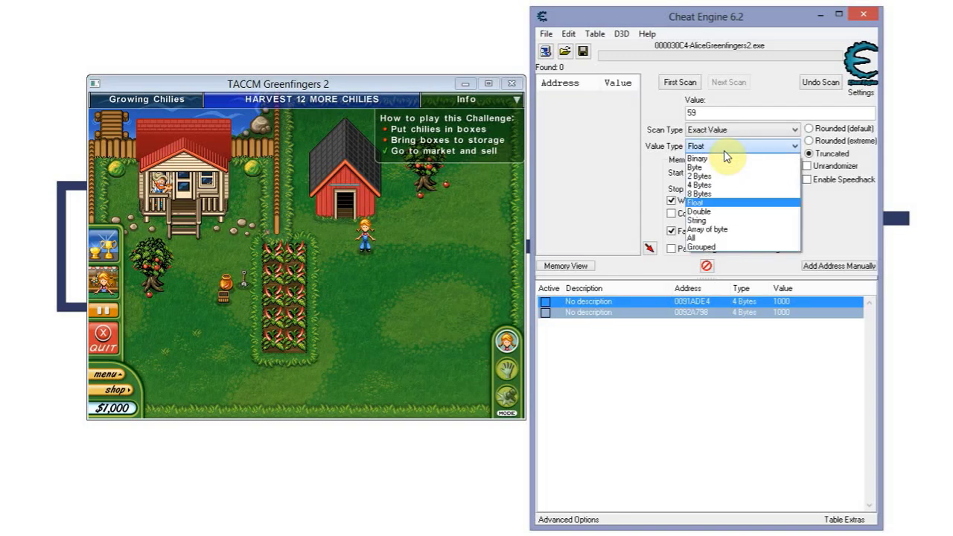
click(716, 184)
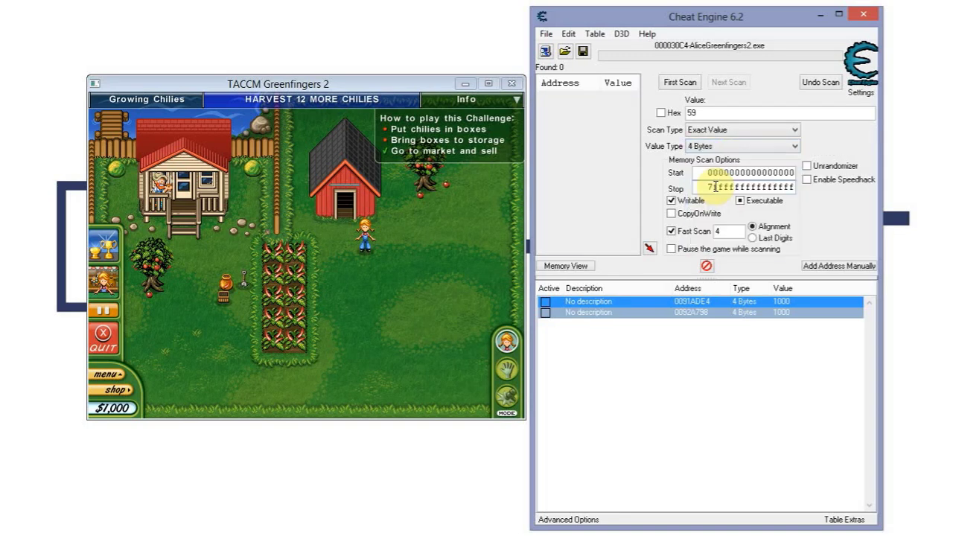
click(721, 148)
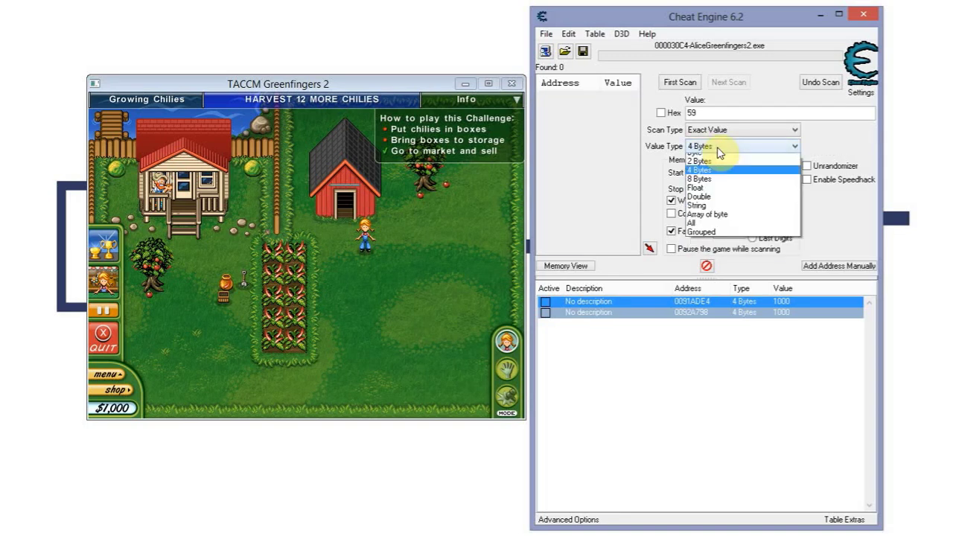
click(720, 212)
click(720, 148)
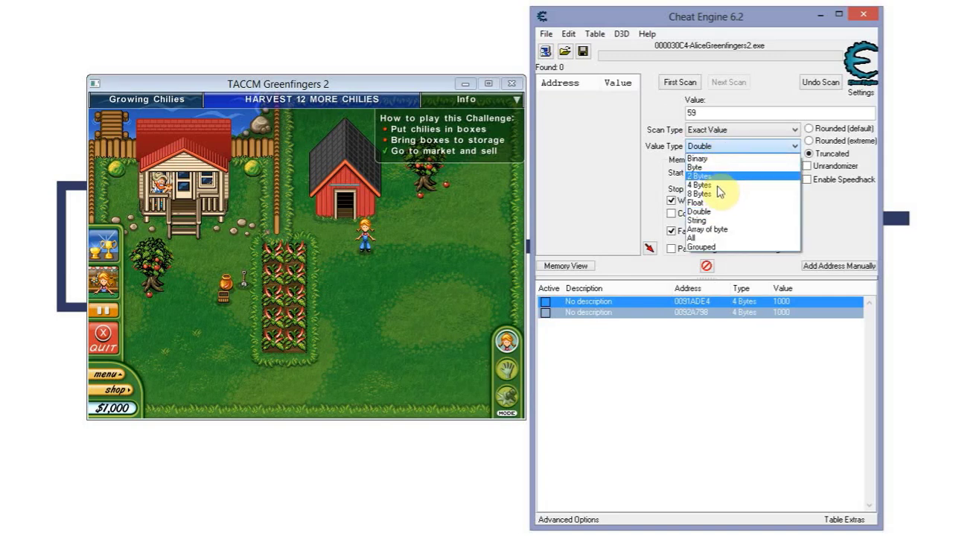
click(721, 203)
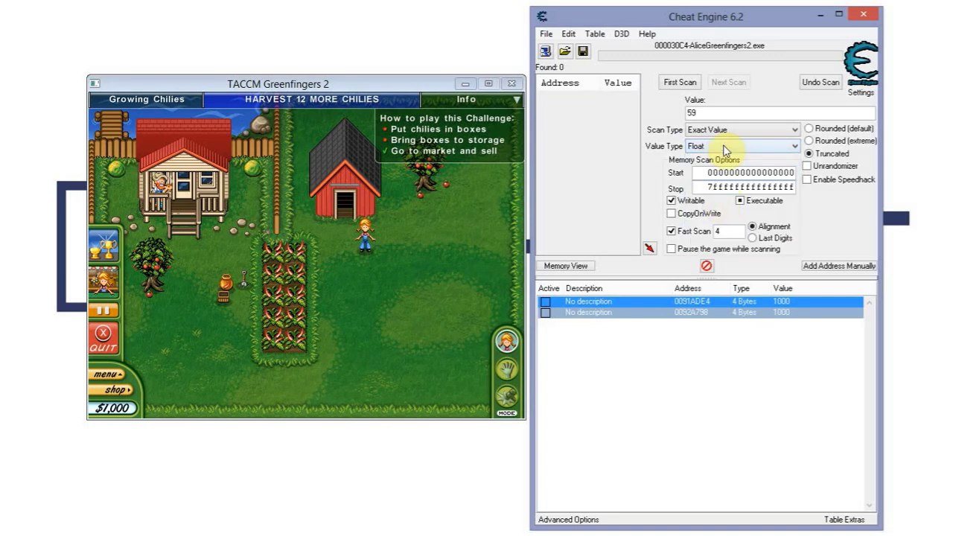
click(723, 148)
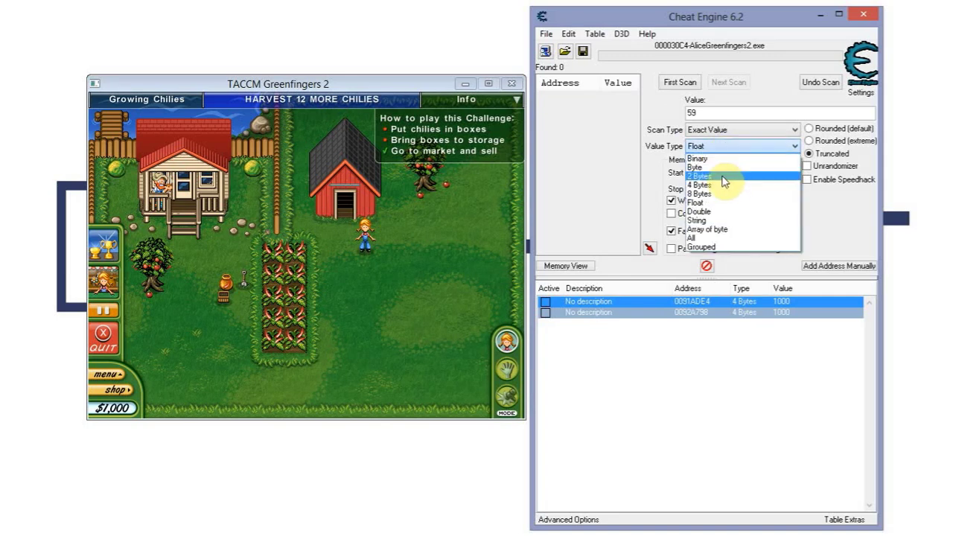
click(728, 184)
click(723, 146)
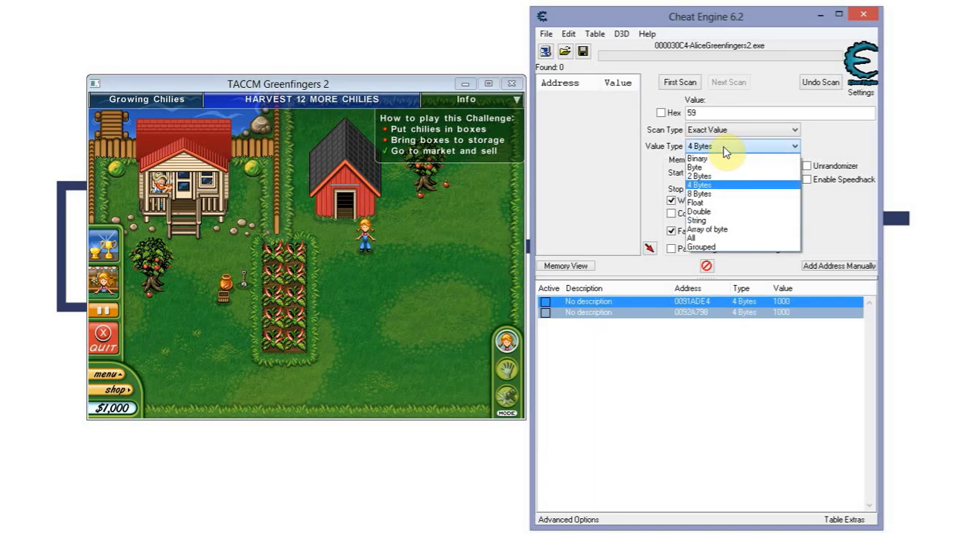
click(722, 202)
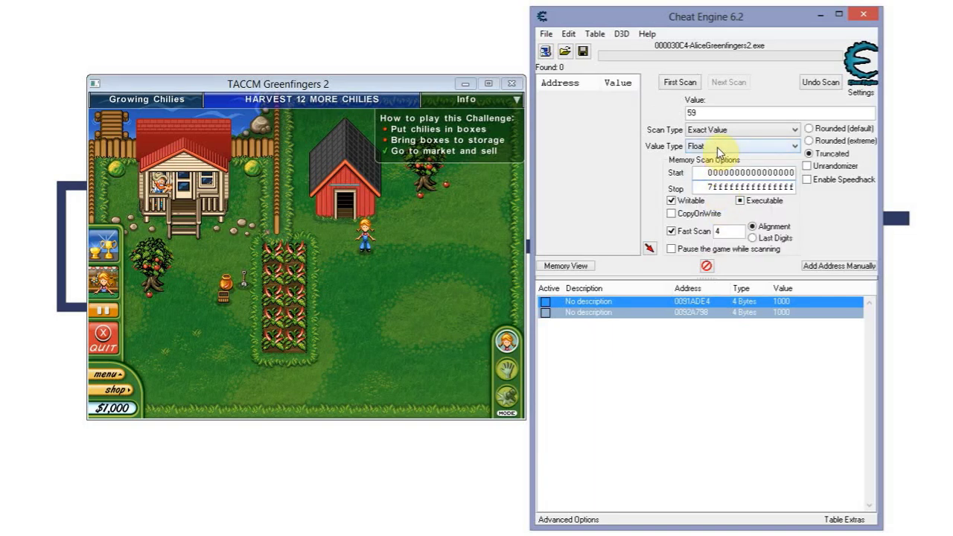
click(717, 147)
click(719, 214)
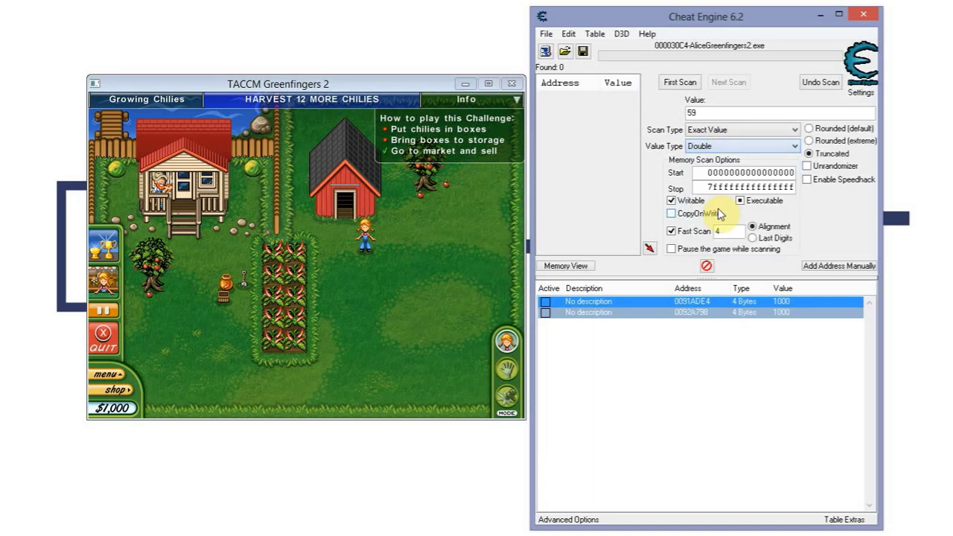
click(715, 147)
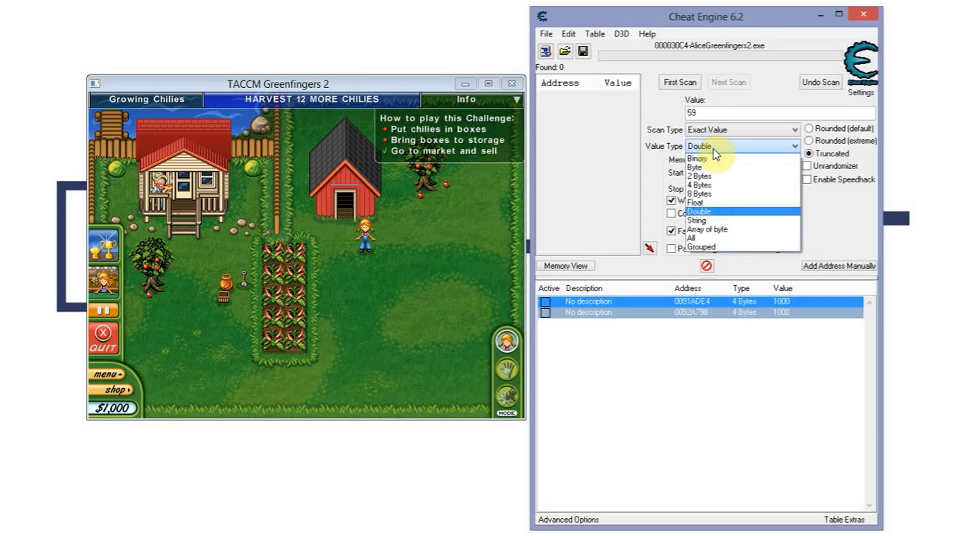
click(717, 238)
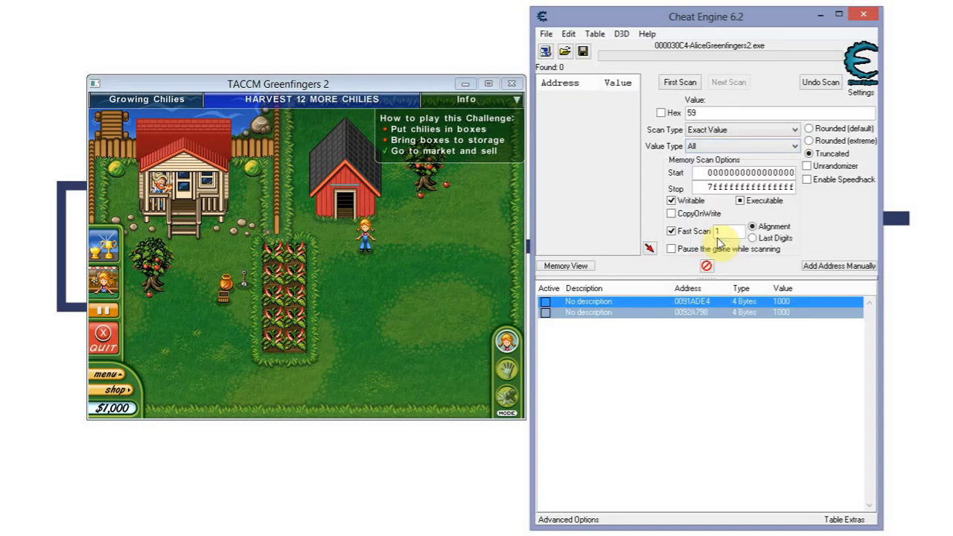
click(716, 147)
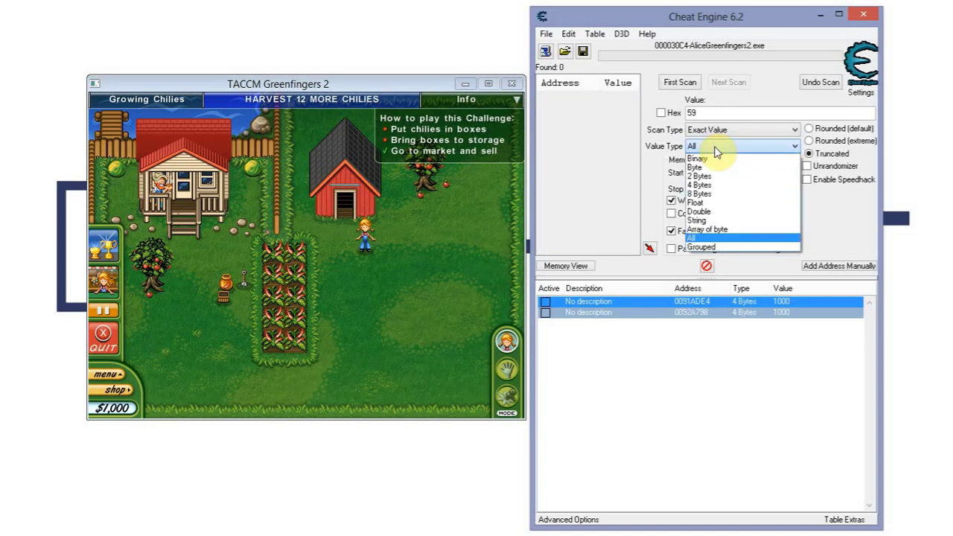
click(721, 185)
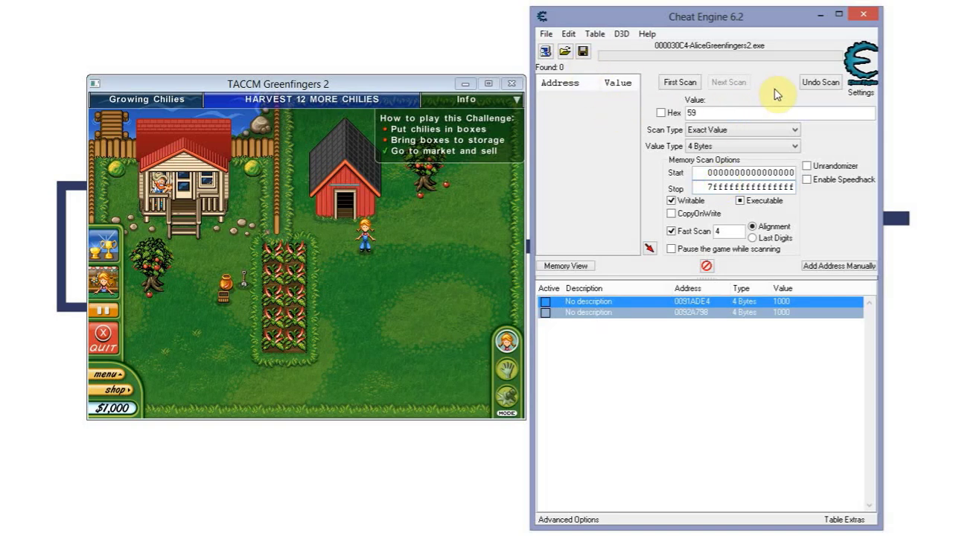
- Minimize the Cheat Engine window
click(817, 16)
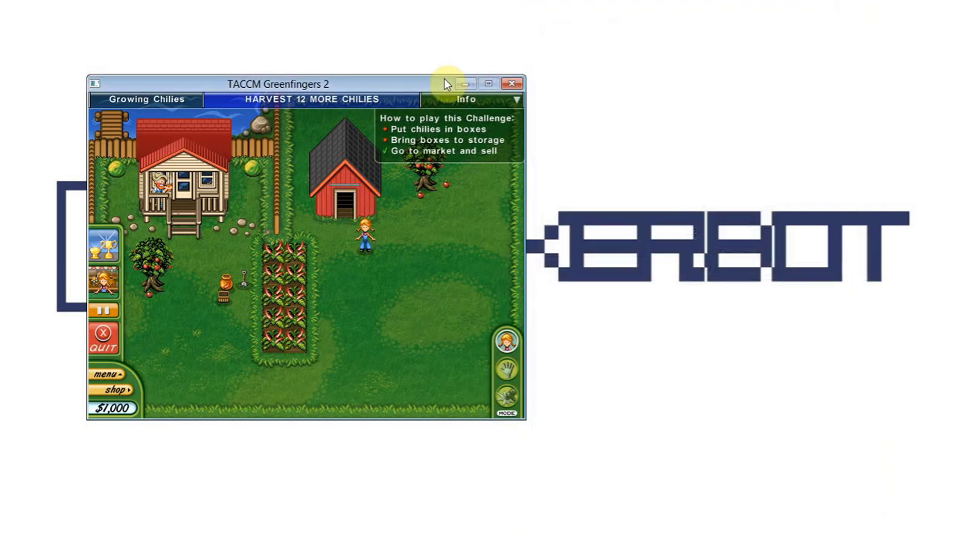